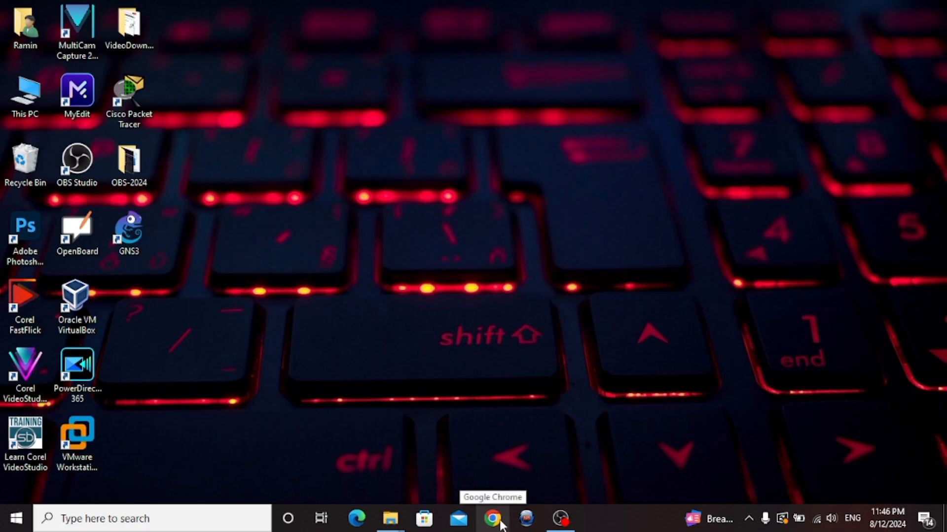
Open Chrome and load zoom.us/download, Zoom's Download Center page
{"action": "left_click", "coordinate": [493, 518]}
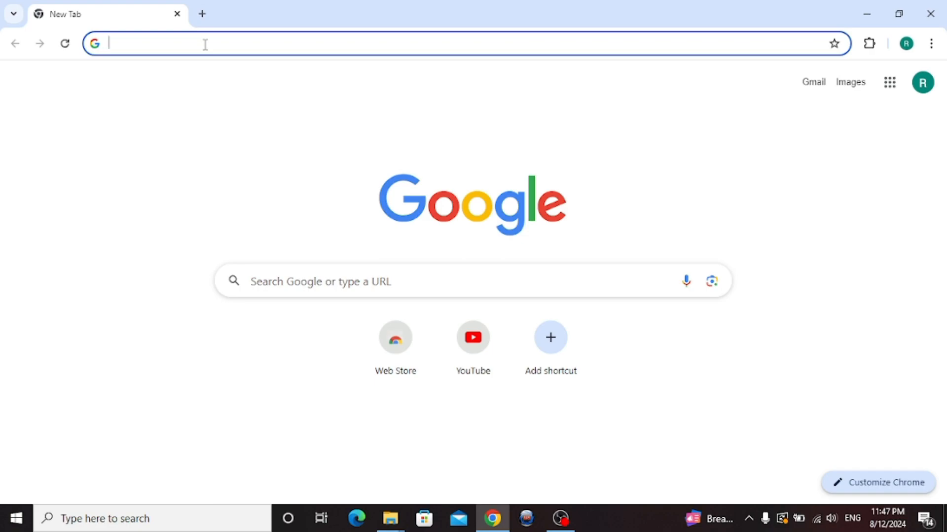
{"action": "type", "text": "zoom.us/download"}
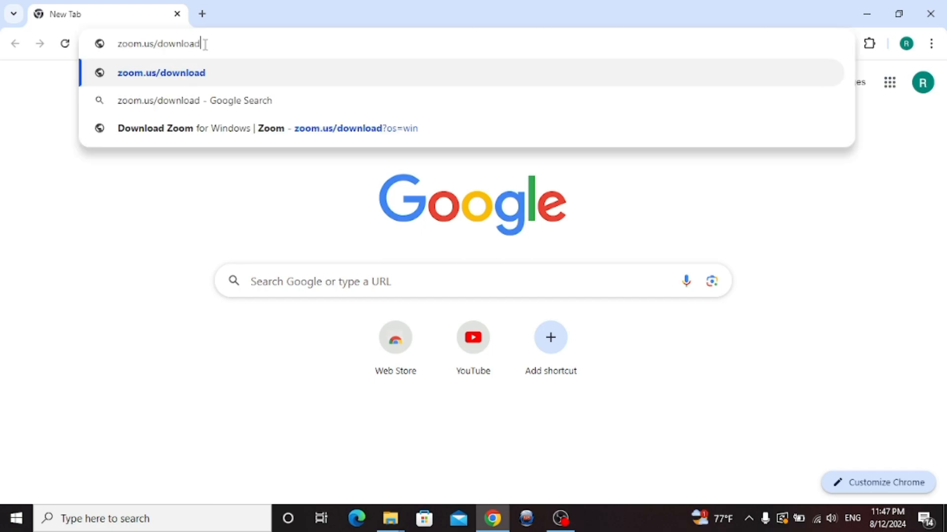
{"action": "key", "text": "Return"}
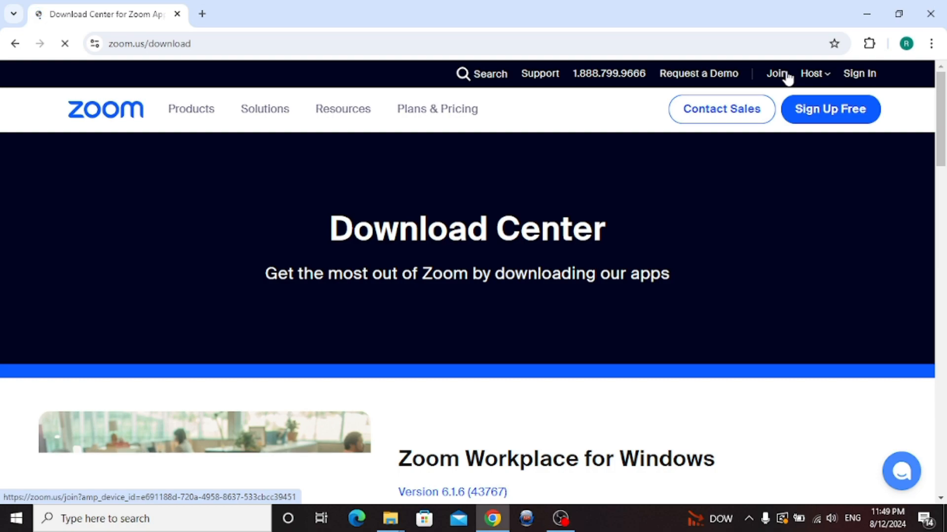
Start downloading the 64-bit Zoom Workplace for Windows installer
{"action": "scroll", "coordinate": [940, 197], "scroll_direction": "down", "scroll_amount": 3}
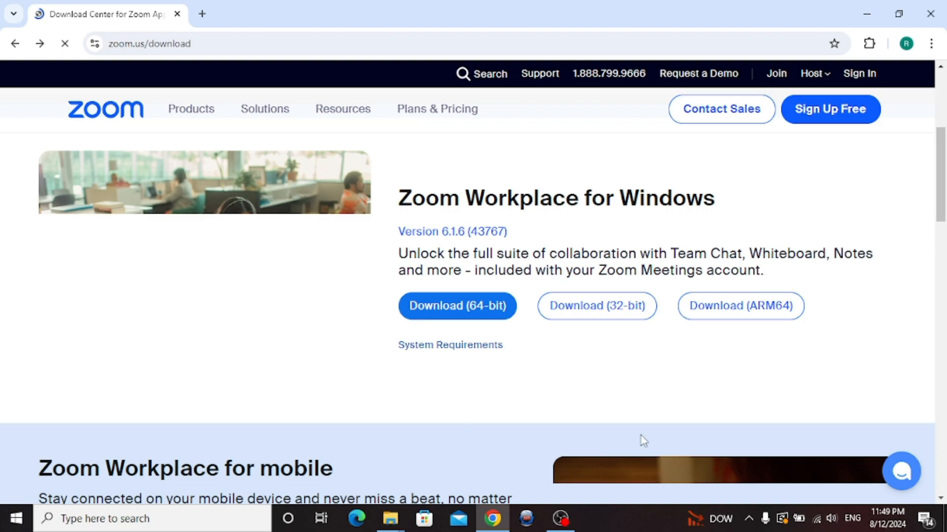
{"action": "left_click", "coordinate": [452, 316]}
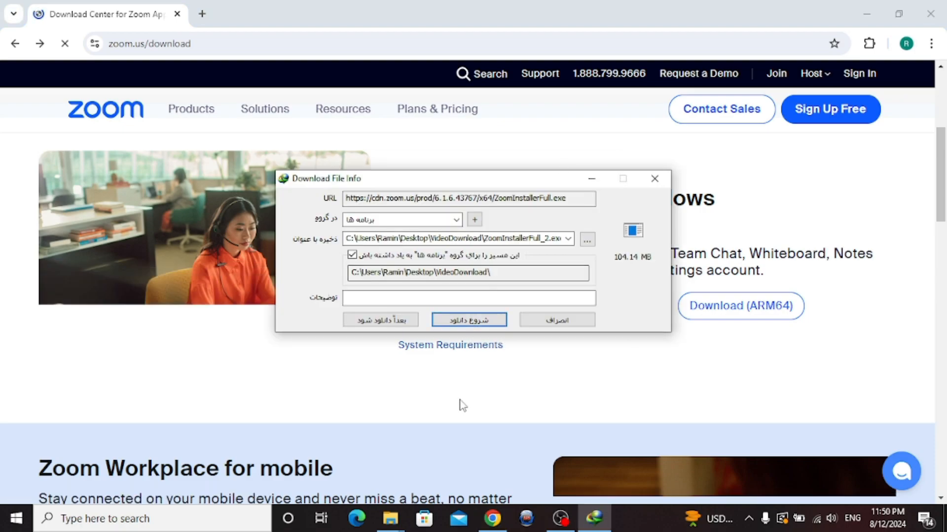
{"action": "left_click", "coordinate": [471, 320]}
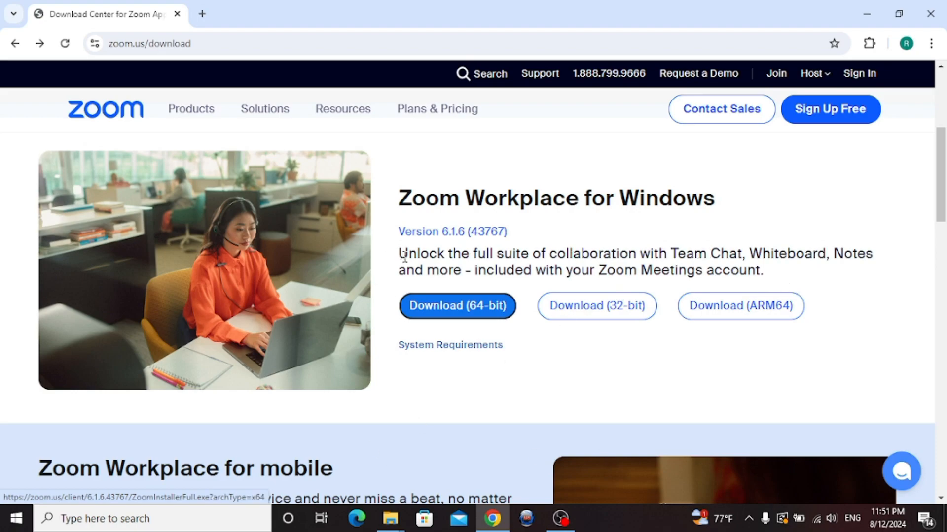
Highlight 'Unlock', 'Team Chat' and 'included with Zoom Meetings' in the product description
{"action": "left_click_drag", "start_coordinate": [399, 254], "coordinate": [447, 254]}
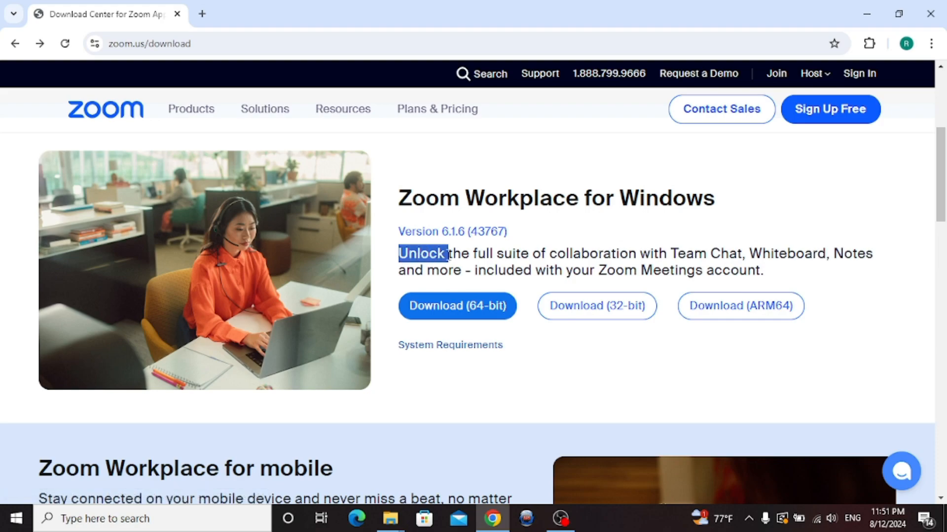
{"action": "left_click_drag", "start_coordinate": [672, 254], "coordinate": [844, 253]}
{"action": "left_click_drag", "start_coordinate": [415, 269], "coordinate": [497, 270]}
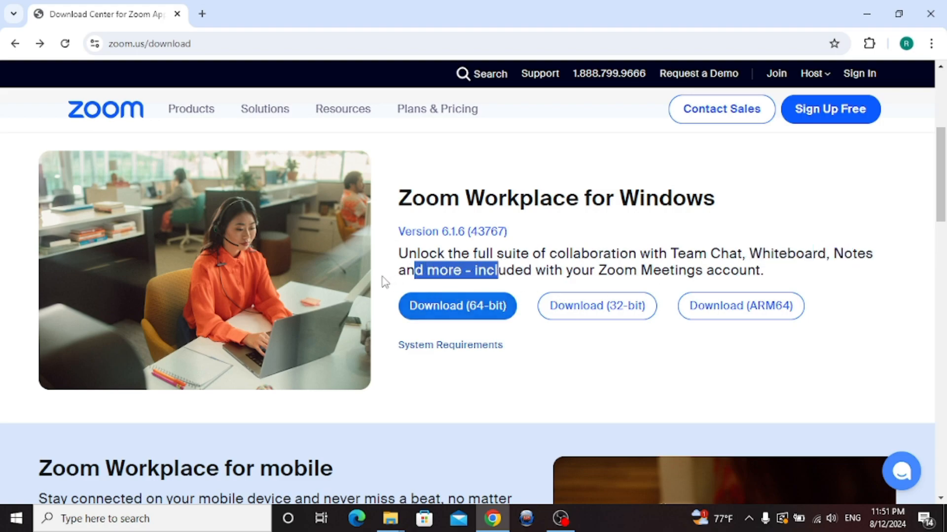
{"action": "left_click_drag", "start_coordinate": [406, 270], "coordinate": [691, 280]}
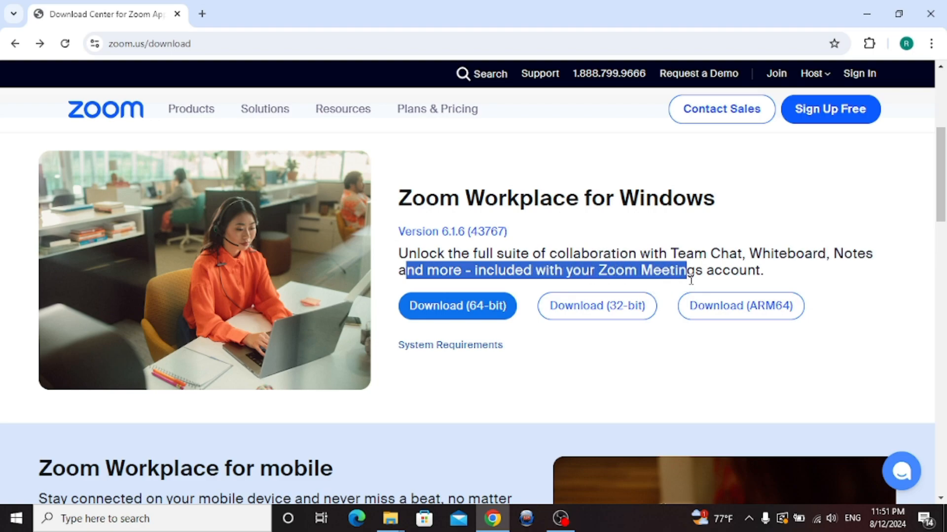
{"action": "scroll", "coordinate": [400, 394], "scroll_direction": "down", "scroll_amount": 10}
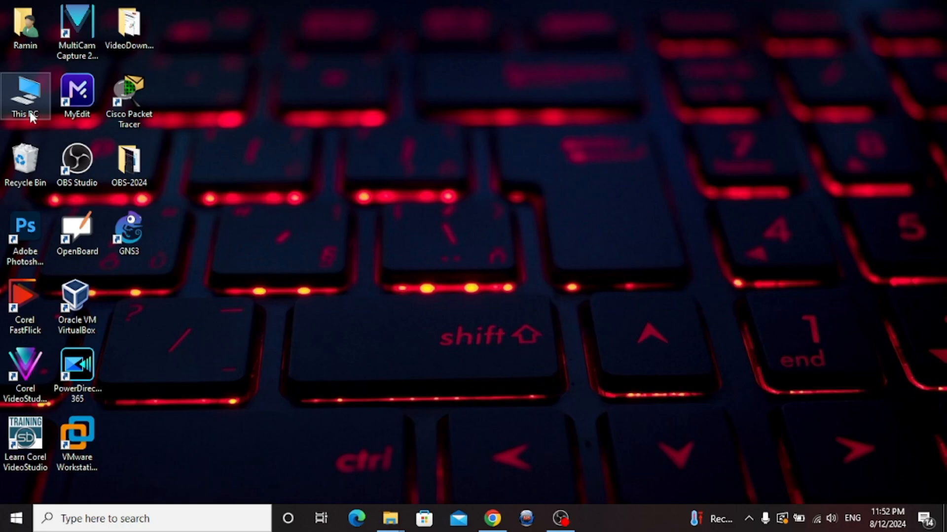
Run ZoomInstallerFull from This PC's Downloads folder to install Zoom Workplace 6.1.6
{"action": "double_click", "coordinate": [30, 111]}
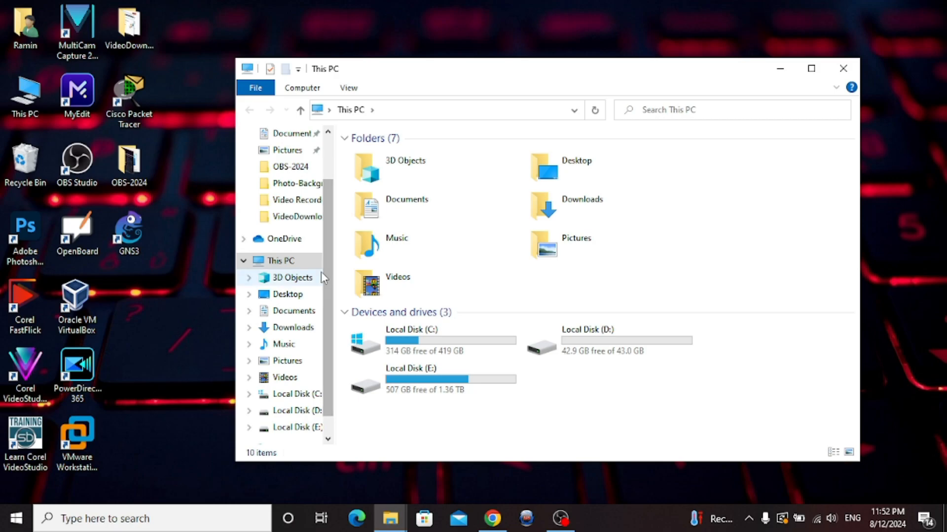
{"action": "left_click", "coordinate": [301, 331]}
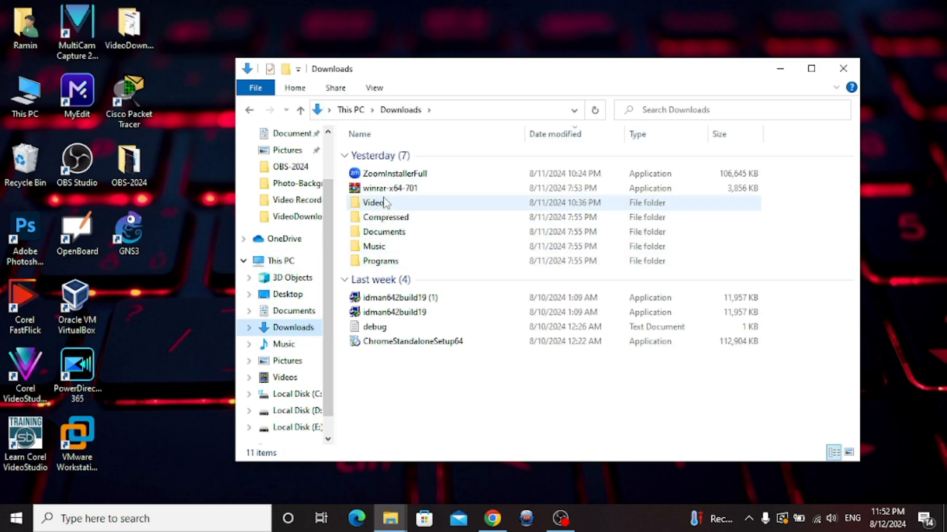
{"action": "double_click", "coordinate": [391, 176]}
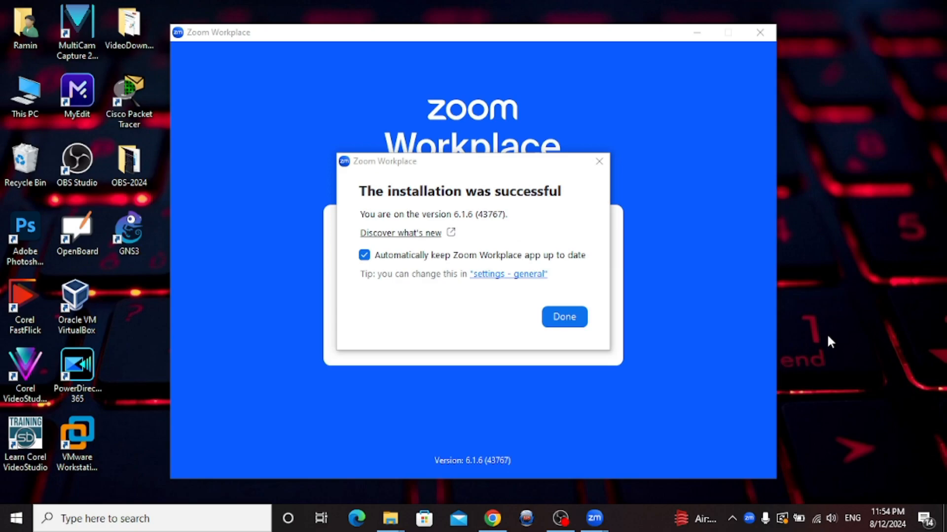
Dismiss the 'installation was successful' dialog with Done
{"action": "left_click", "coordinate": [566, 317]}
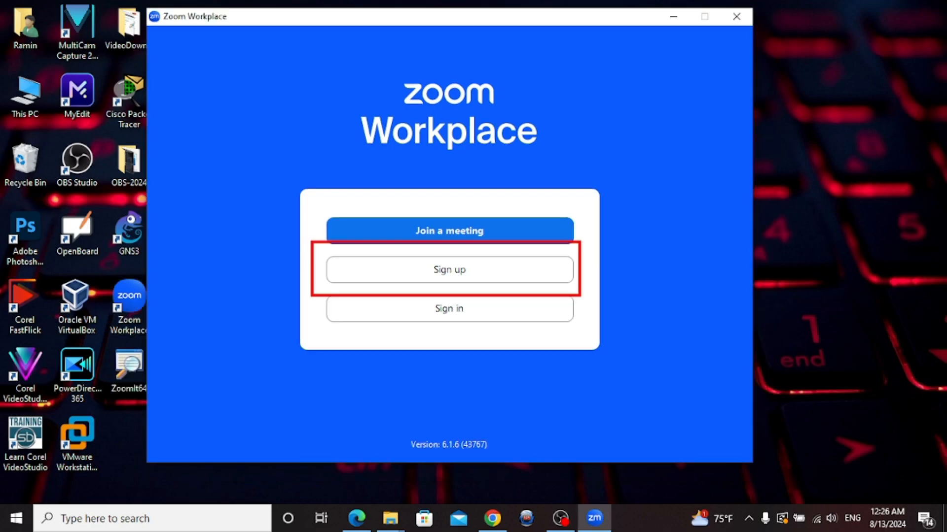
Begin signing up for a free account and mark the 40-minute meetings and captions features
{"action": "left_click", "coordinate": [469, 277]}
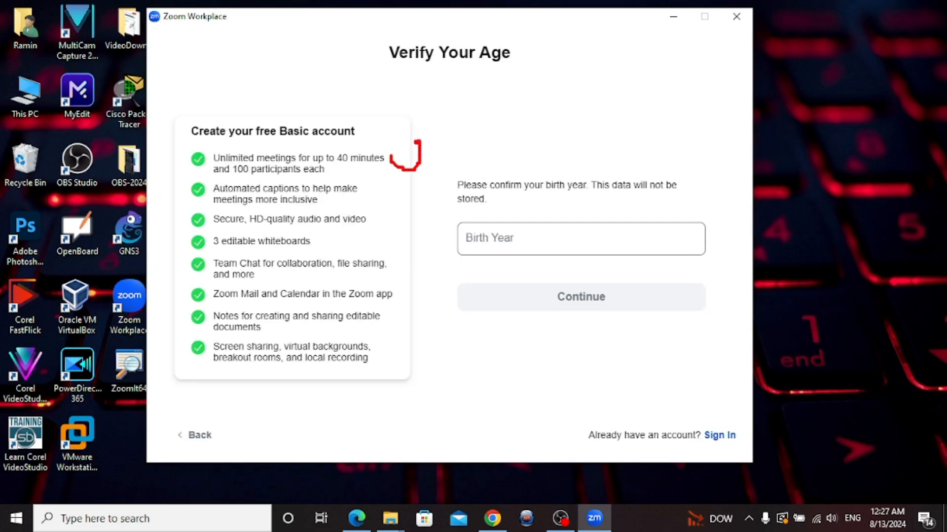
{"action": "mouse_move", "coordinate": [418, 142]}
{"action": "left_mouse_down"}
{"action": "mouse_move", "coordinate": [421, 121]}
{"action": "mouse_move", "coordinate": [423, 129]}
{"action": "left_mouse_up"}
{"action": "mouse_move", "coordinate": [365, 191]}
{"action": "left_mouse_down"}
{"action": "mouse_move", "coordinate": [386, 201]}
{"action": "mouse_move", "coordinate": [403, 180]}
{"action": "left_mouse_up"}
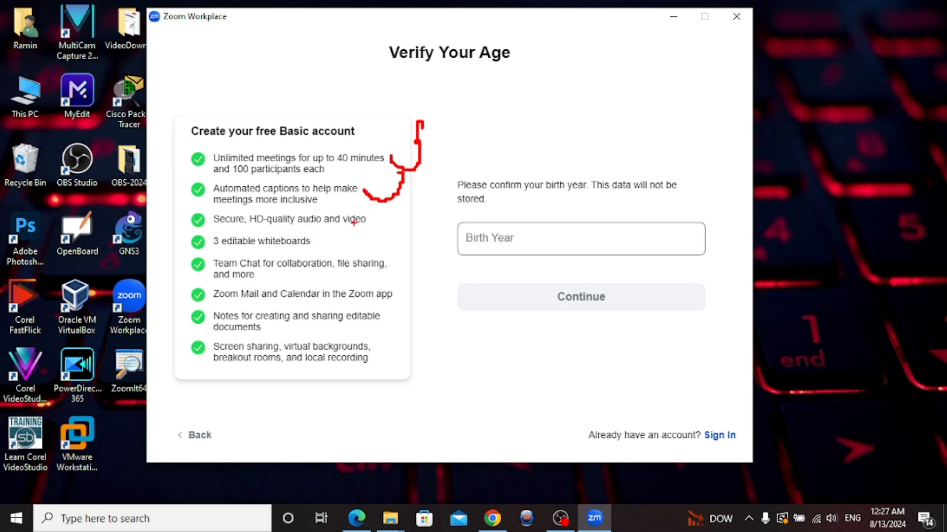
Clear the pen marks, then mark the whiteboards, Team Chat, Mail and Calendar, Notes, and screen-sharing features
{"action": "key", "text": "e"}
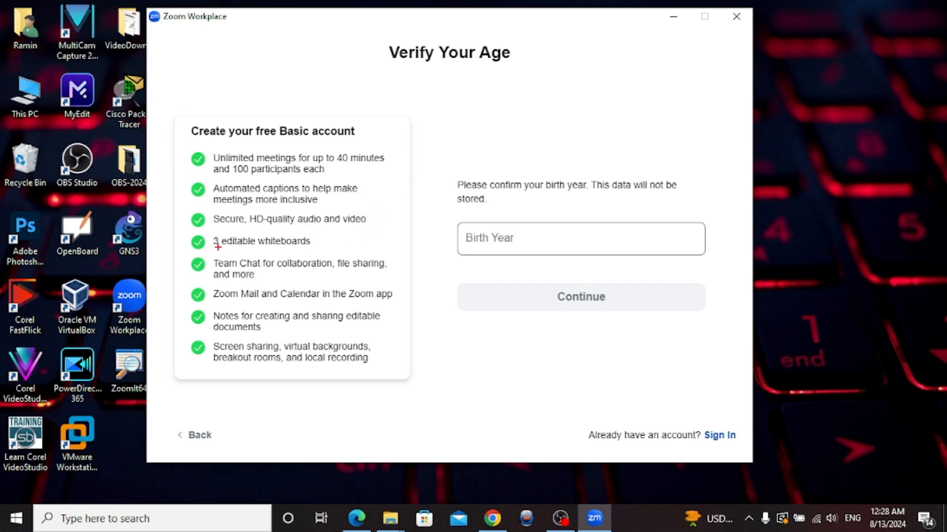
{"action": "left_click_drag", "start_coordinate": [324, 241], "coordinate": [365, 241]}
{"action": "mouse_move", "coordinate": [393, 264]}
{"action": "left_mouse_down"}
{"action": "mouse_move", "coordinate": [429, 262]}
{"action": "mouse_move", "coordinate": [420, 261]}
{"action": "left_mouse_up"}
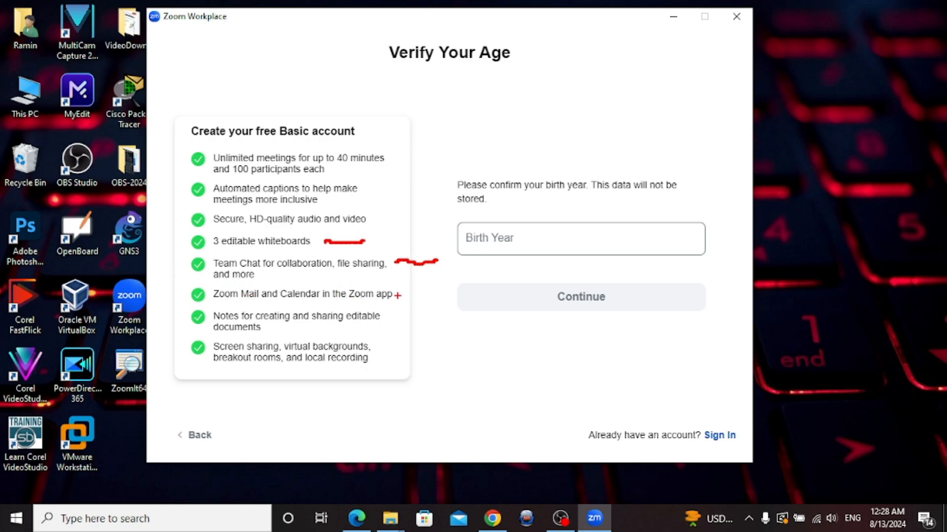
{"action": "left_click_drag", "start_coordinate": [407, 294], "coordinate": [461, 289]}
{"action": "left_click_drag", "start_coordinate": [392, 319], "coordinate": [447, 315]}
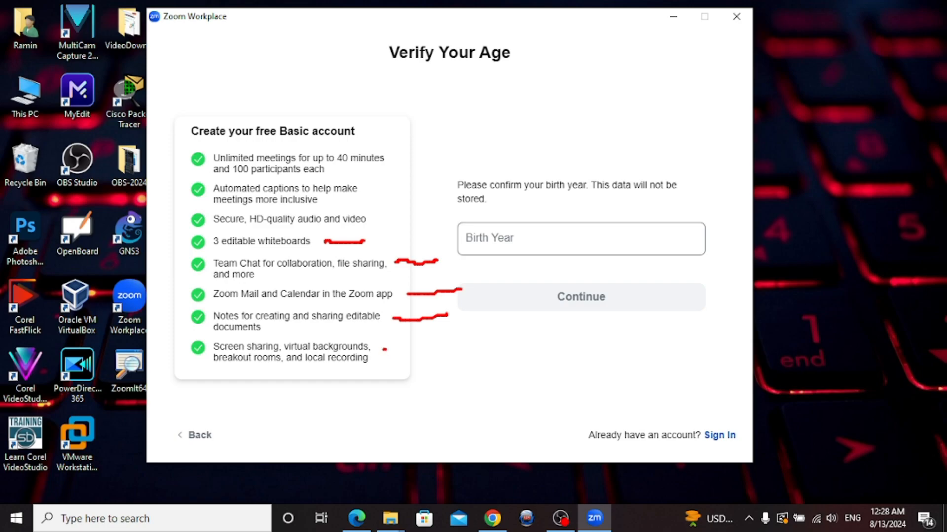
{"action": "left_click_drag", "start_coordinate": [389, 350], "coordinate": [444, 342]}
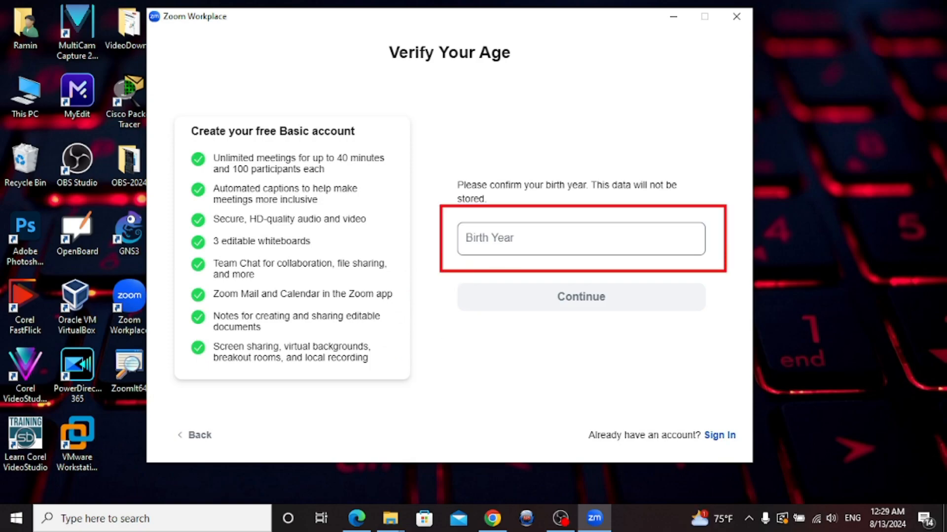
Enter 2000 as the birth year and continue
{"action": "key", "text": "Escape"}
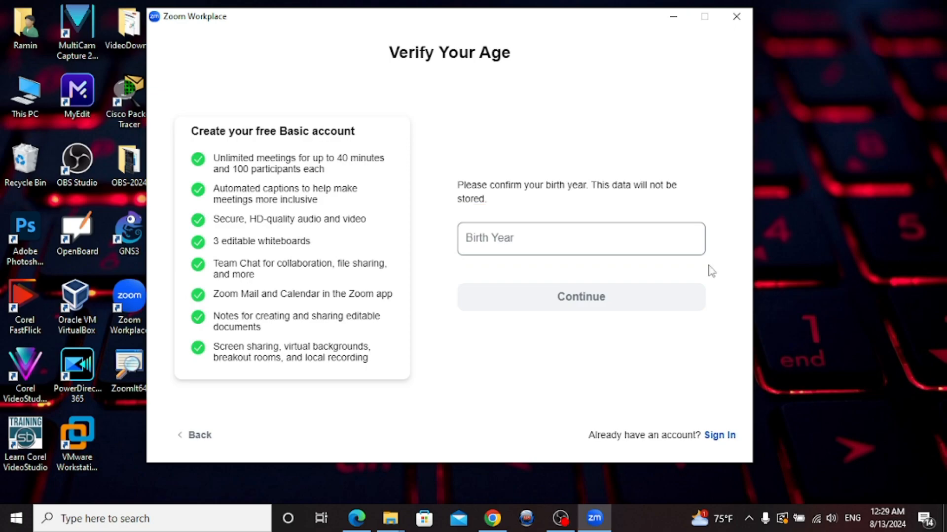
{"action": "left_click", "coordinate": [536, 238]}
{"action": "type", "text": "202"}
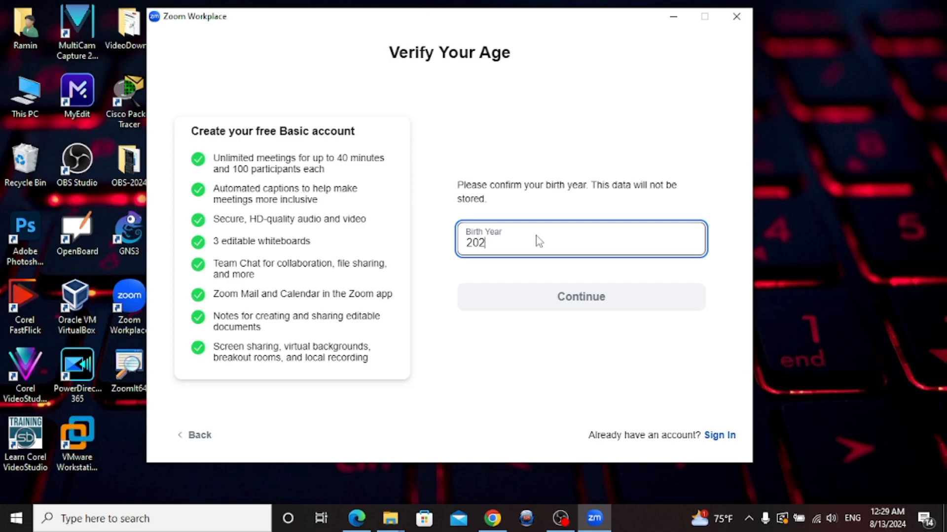
{"action": "key", "text": "BackSpace"}
{"action": "type", "text": "00"}
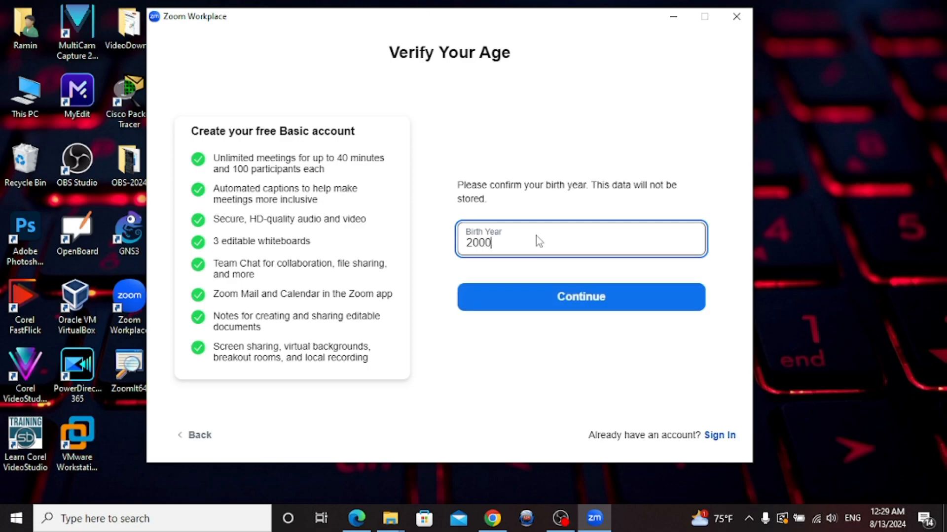
{"action": "left_click", "coordinate": [593, 296]}
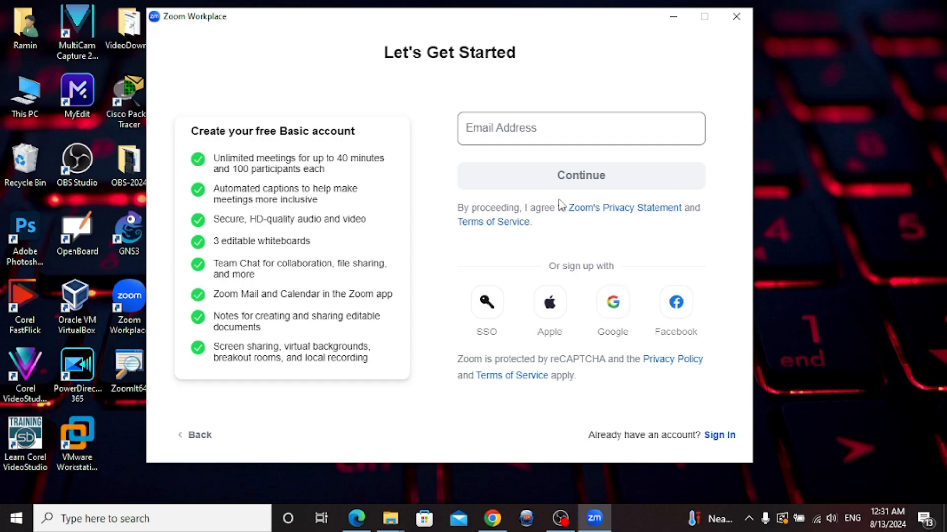
Submit the sign-up e-mail address to request a verification code, then go to Gmail
{"action": "left_click", "coordinate": [504, 132]}
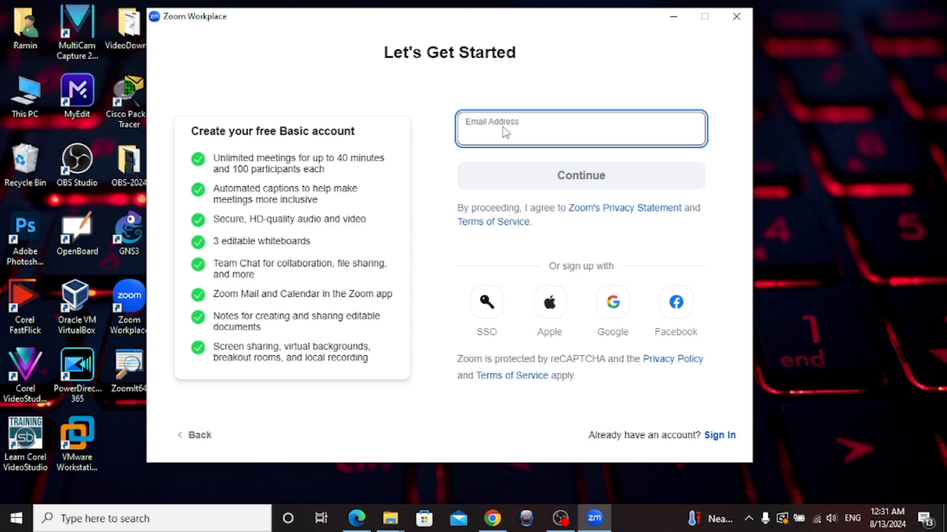
{"action": "key", "text": "ctrl+v"}
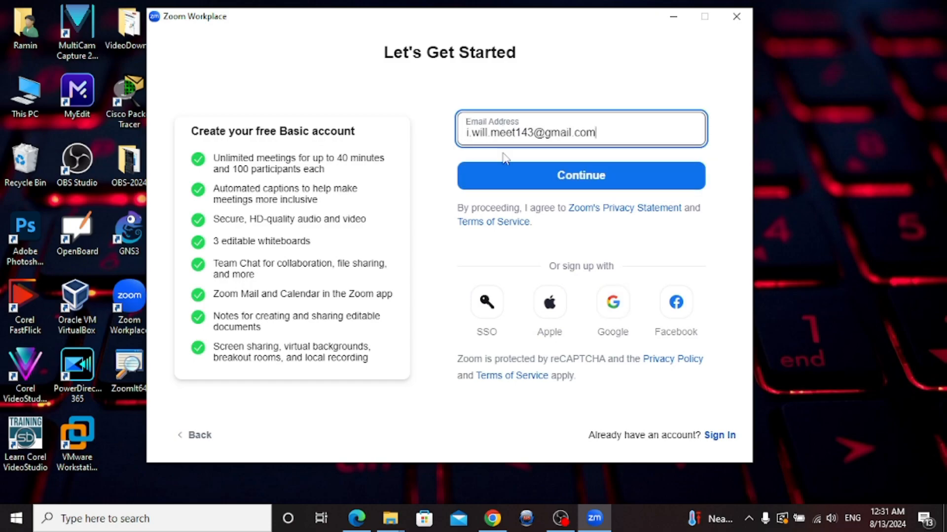
{"action": "left_click", "coordinate": [609, 179]}
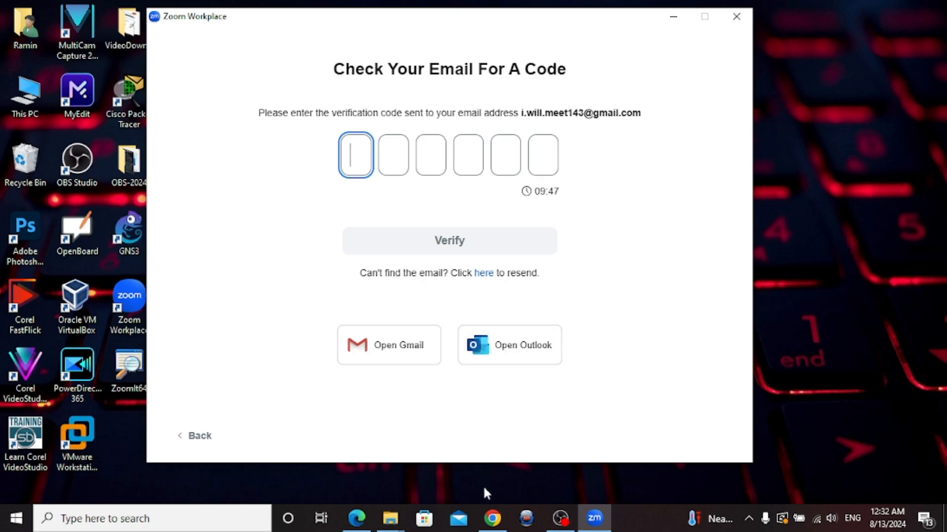
{"action": "left_click", "coordinate": [493, 518]}
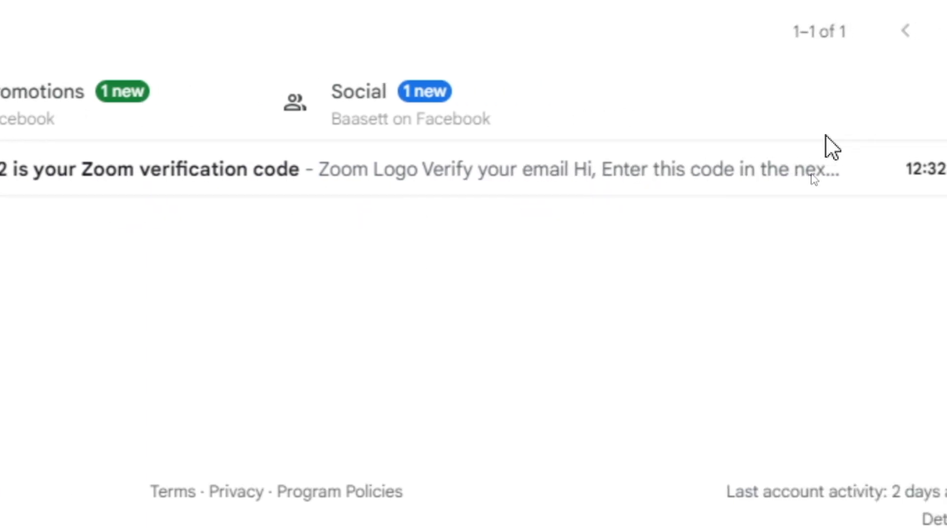
Open the Zoom verification email, copy its six-digit code, and return to Zoom
{"action": "left_click", "coordinate": [126, 173]}
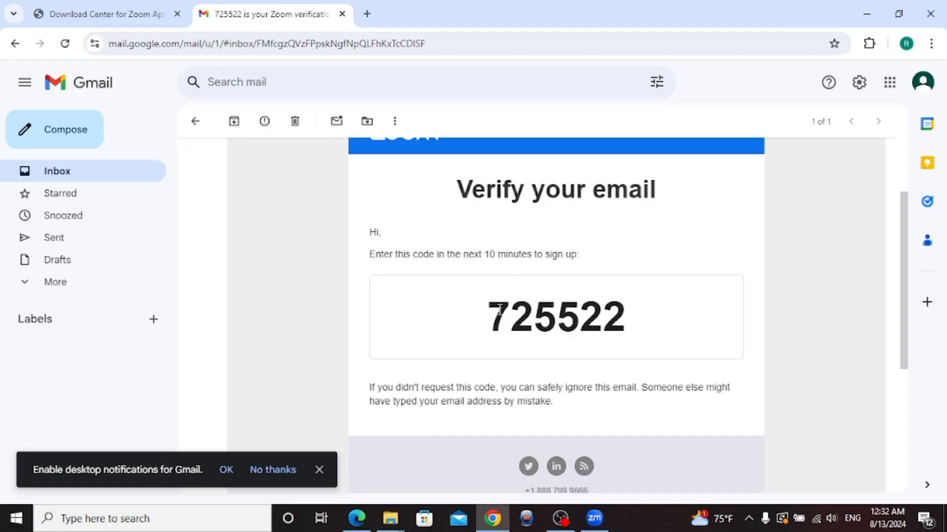
{"action": "left_click_drag", "start_coordinate": [500, 311], "coordinate": [494, 316]}
{"action": "left_click", "coordinate": [619, 310]}
{"action": "left_click_drag", "start_coordinate": [485, 318], "coordinate": [634, 347]}
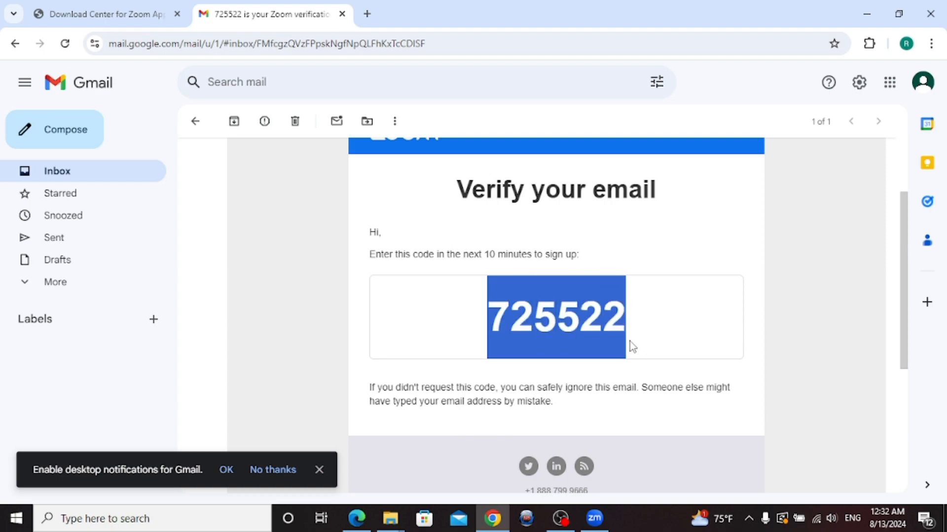
{"action": "right_click", "coordinate": [594, 319]}
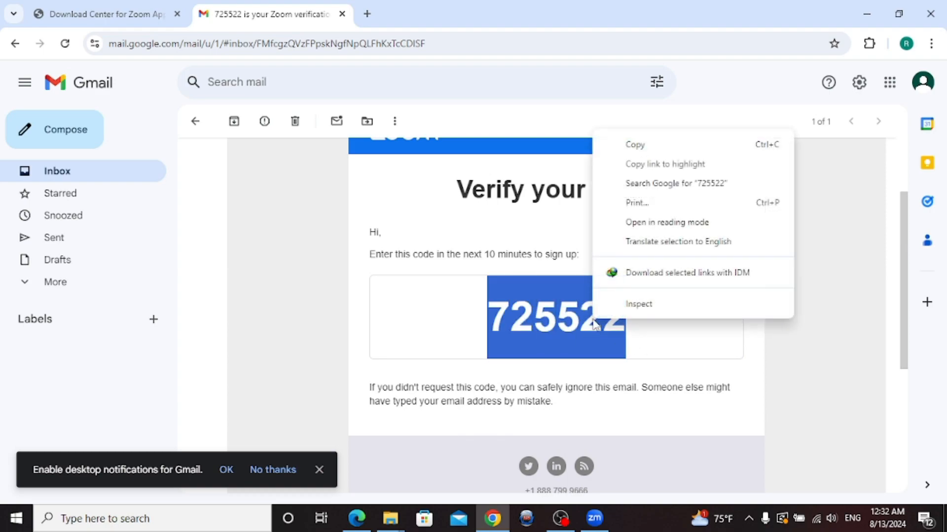
{"action": "left_click", "coordinate": [634, 147]}
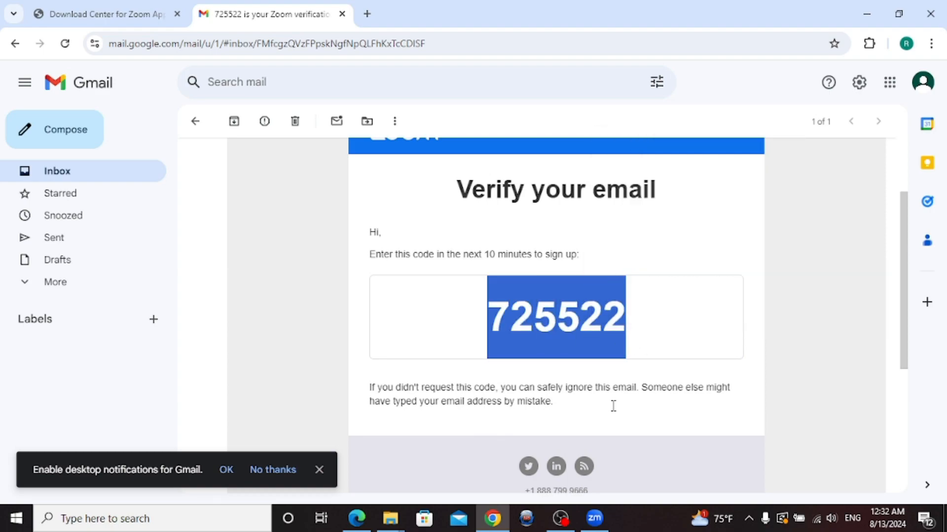
{"action": "left_click", "coordinate": [598, 519]}
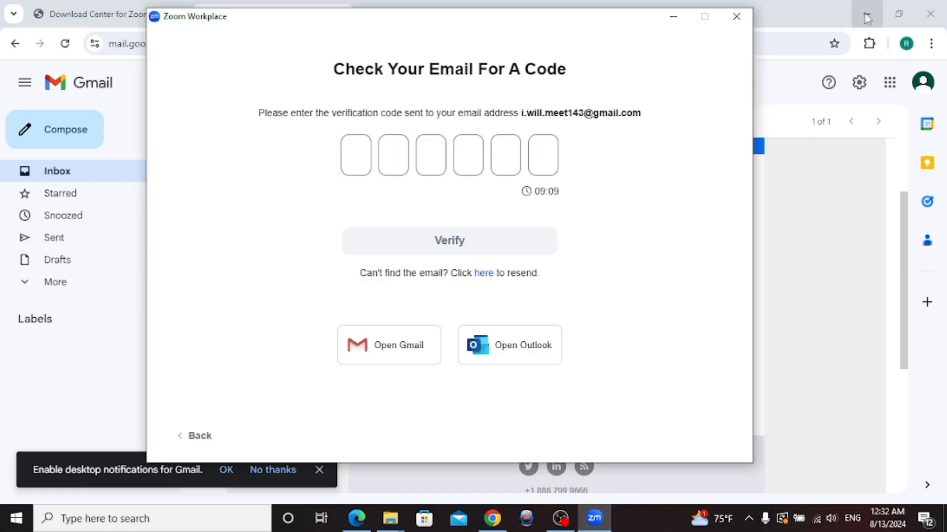
Paste the emailed code into the verification boxes and verify it
{"action": "left_click", "coordinate": [866, 14]}
{"action": "left_click", "coordinate": [364, 166]}
{"action": "key", "text": "ctrl+v"}
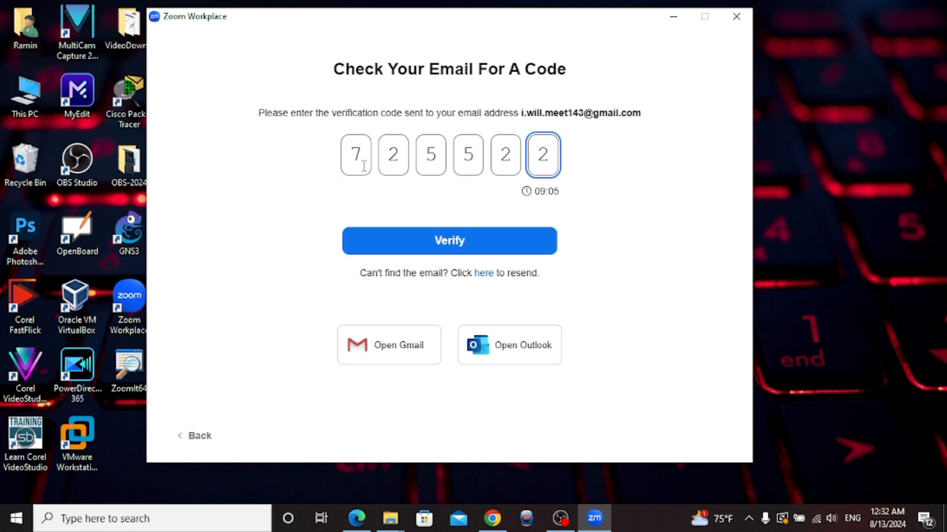
{"action": "left_click", "coordinate": [436, 250]}
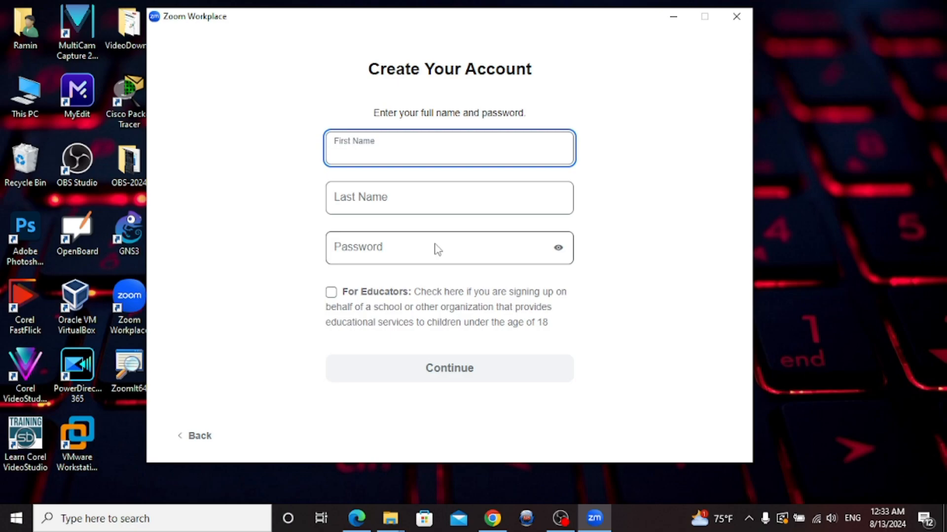
Fill in the account holder's first name, last name and password
{"action": "left_click", "coordinate": [383, 205]}
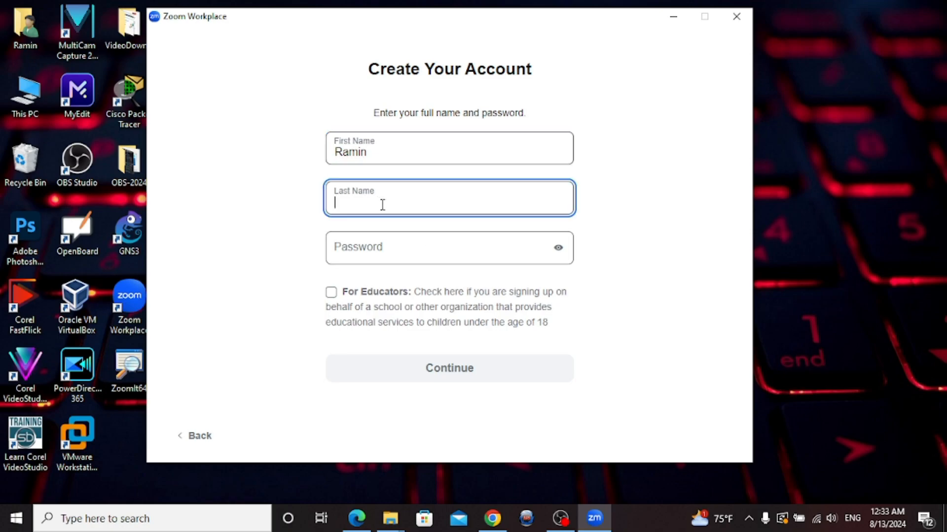
{"action": "left_click", "coordinate": [394, 247]}
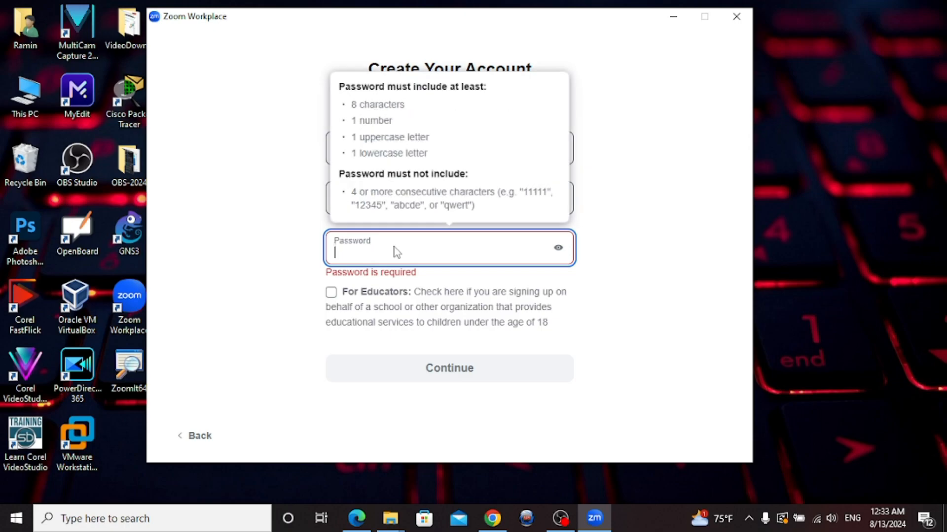
{"action": "left_click", "coordinate": [394, 247]}
{"action": "left_click", "coordinate": [394, 247]}
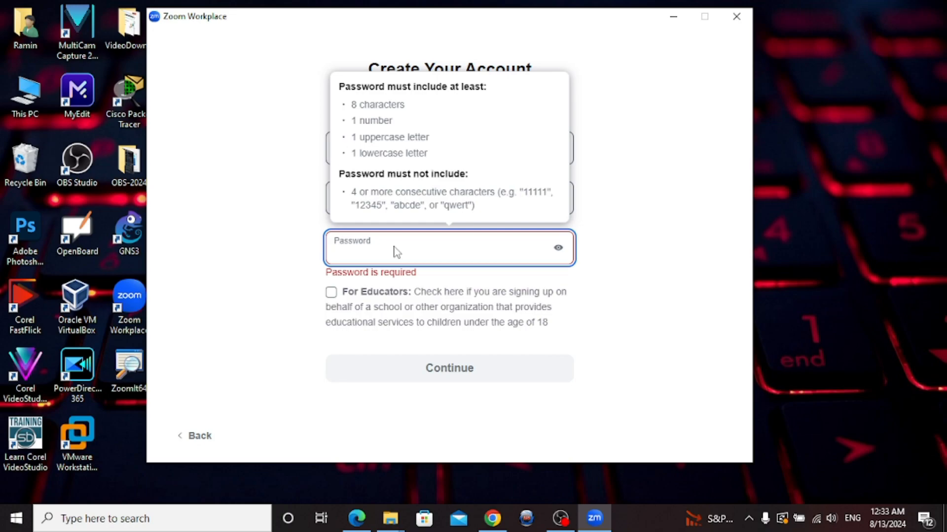
{"action": "type", "text": "•••••"}
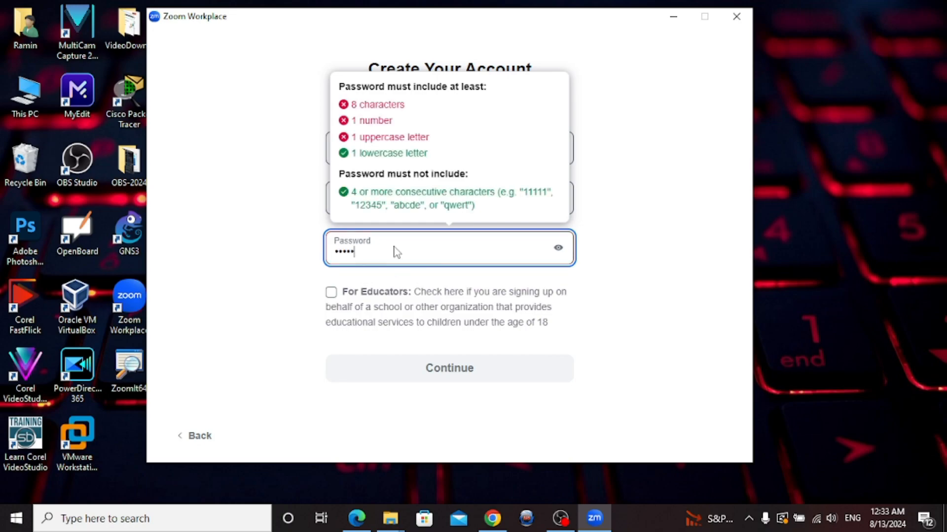
{"action": "type", "text": "••••"}
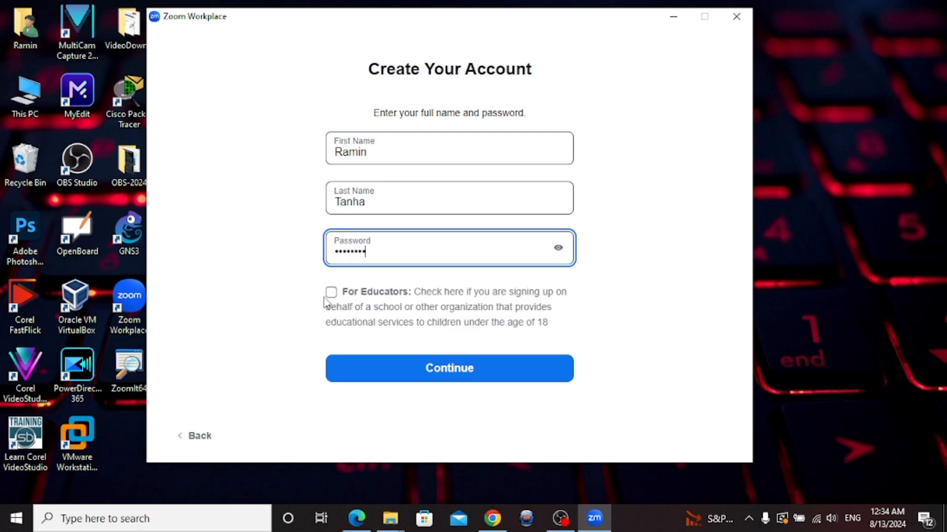
Submit the account details, then copy the code from the 'Code for signing in to Zoom' email
{"action": "left_click", "coordinate": [427, 368]}
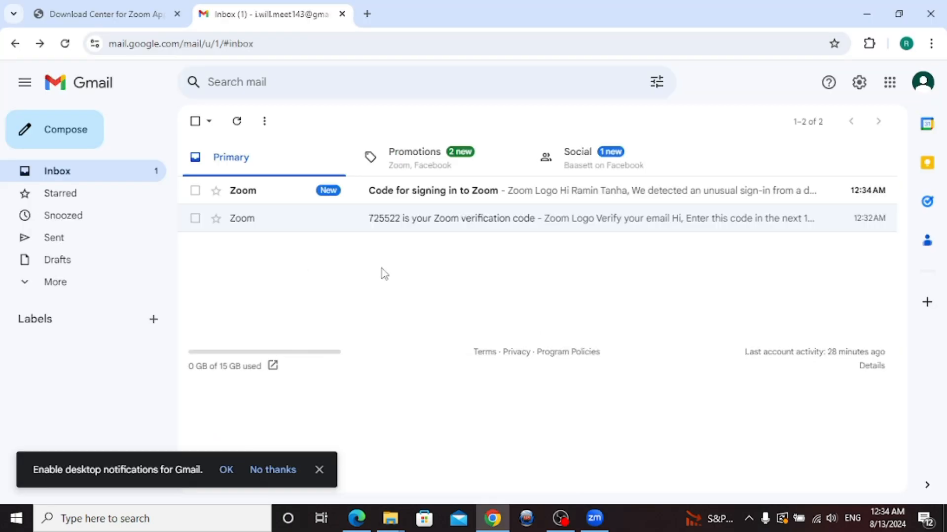
{"action": "left_click", "coordinate": [419, 196]}
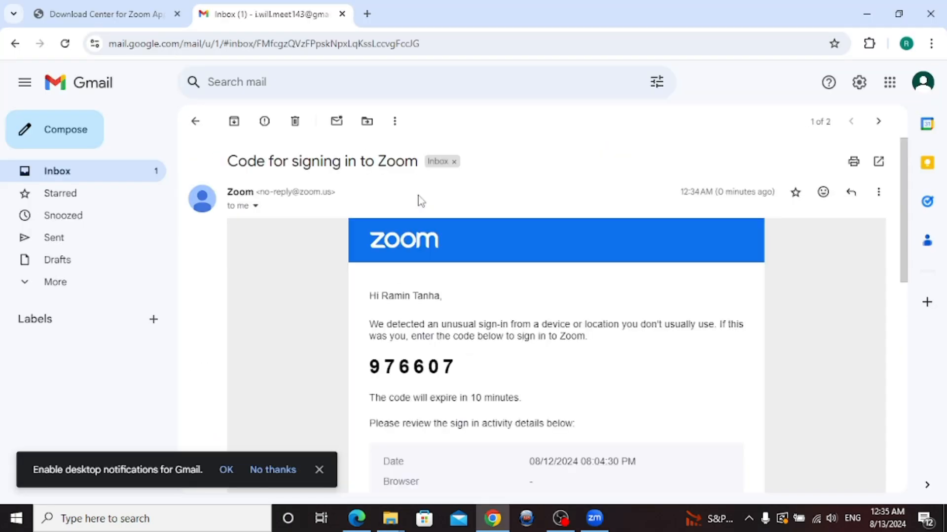
{"action": "scroll", "coordinate": [917, 353], "scroll_direction": "down", "scroll_amount": 5}
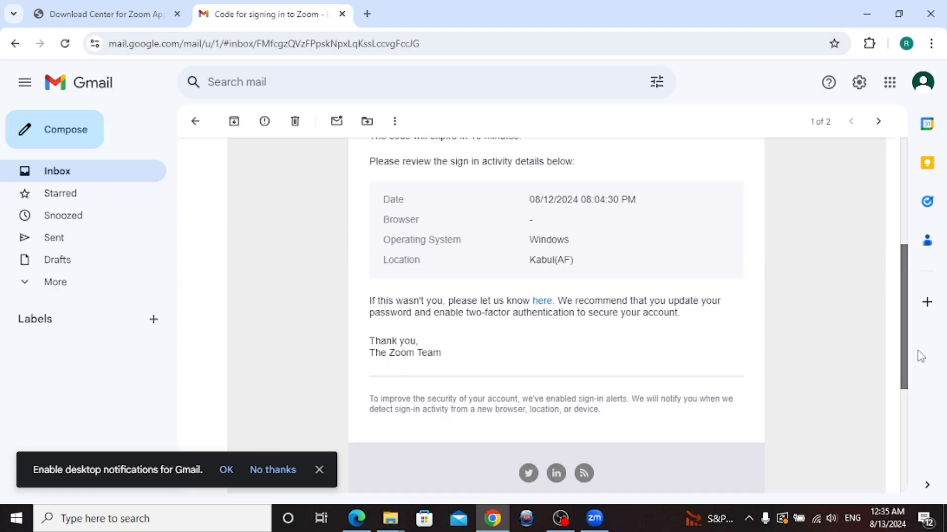
{"action": "scroll", "coordinate": [919, 358], "scroll_direction": "down", "scroll_amount": 2}
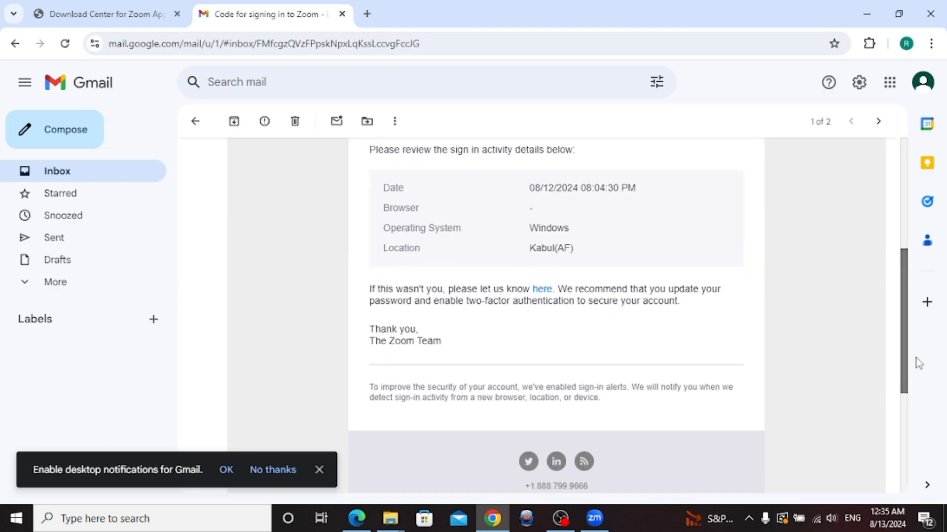
{"action": "scroll", "coordinate": [911, 359], "scroll_direction": "down", "scroll_amount": 1}
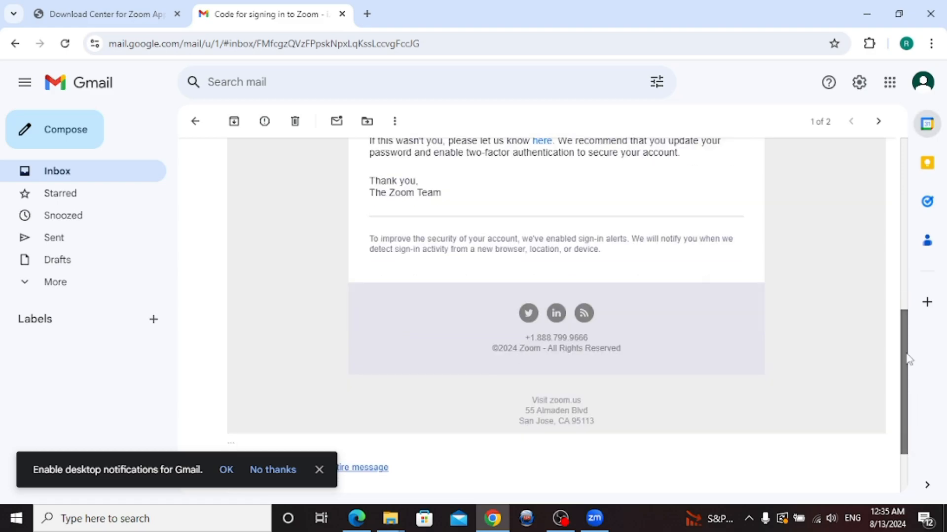
{"action": "scroll", "coordinate": [910, 268], "scroll_direction": "up", "scroll_amount": 7}
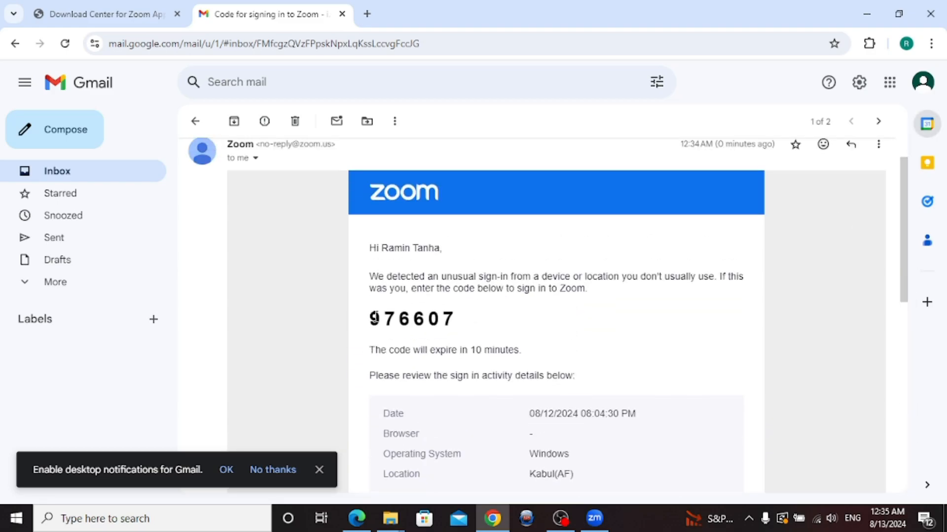
{"action": "left_click_drag", "start_coordinate": [370, 320], "coordinate": [471, 323]}
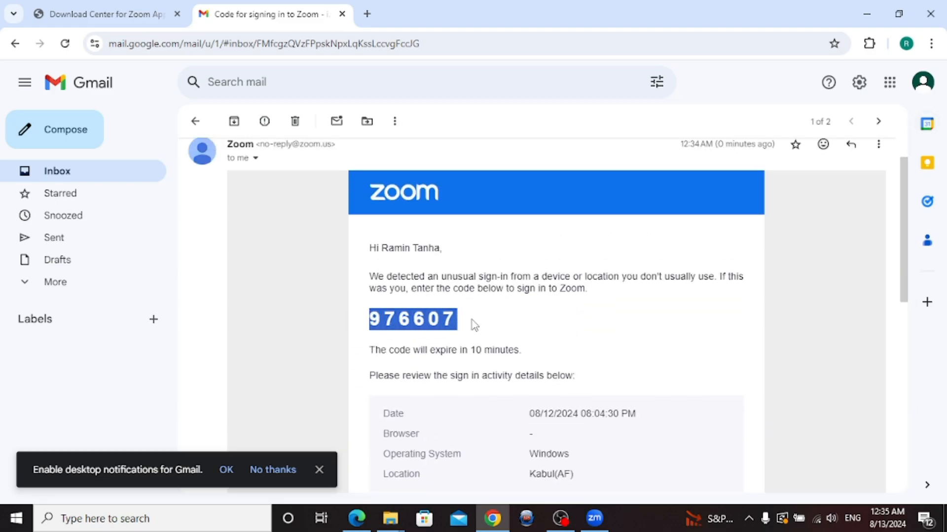
{"action": "right_click", "coordinate": [439, 321]}
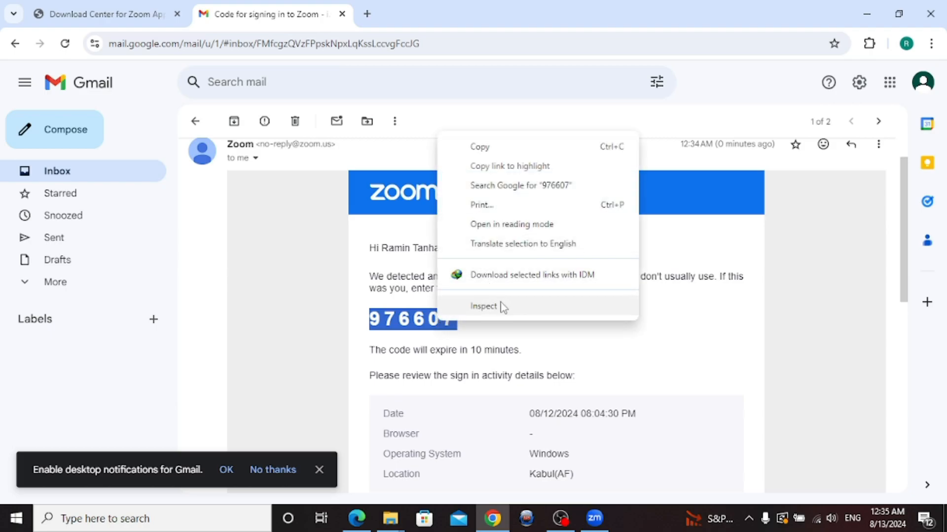
{"action": "left_click", "coordinate": [423, 323]}
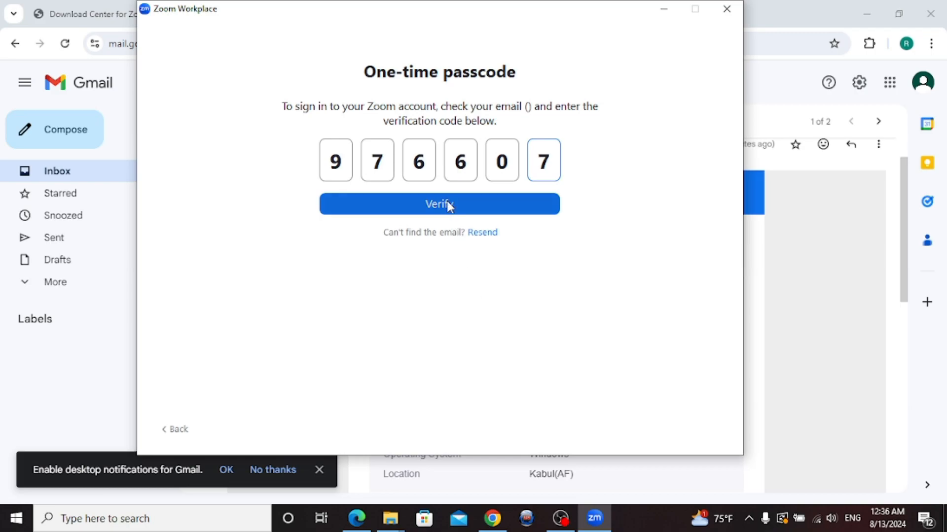
Verify the one-time passcode to finish signing in to Zoom Workplace
{"action": "left_click", "coordinate": [446, 207]}
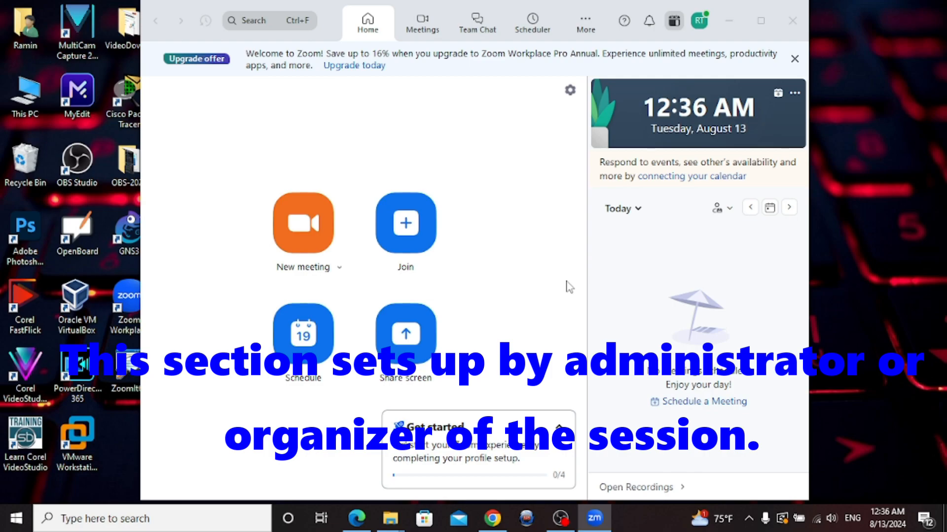
Browse the Meetings, Team Chat and Scheduler views, then start a new scheduled meeting from Home
{"action": "left_click", "coordinate": [427, 27]}
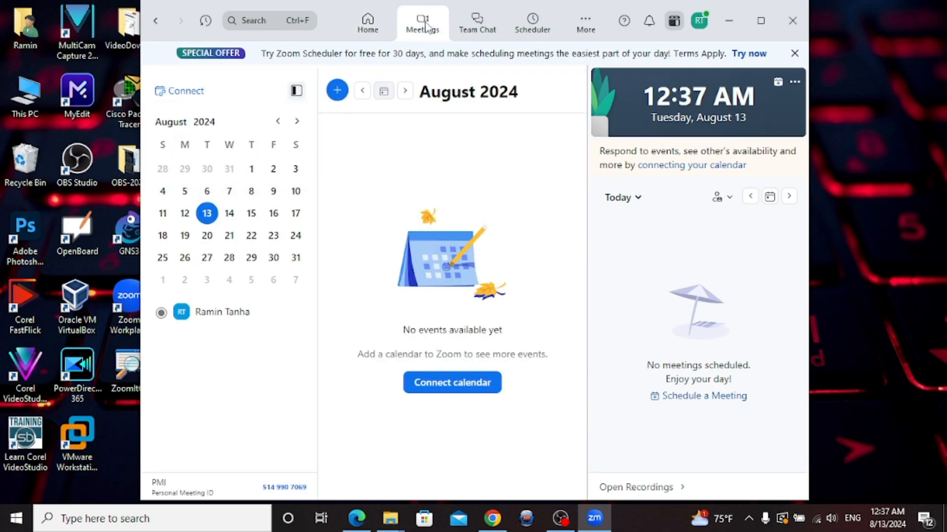
{"action": "left_click", "coordinate": [473, 31]}
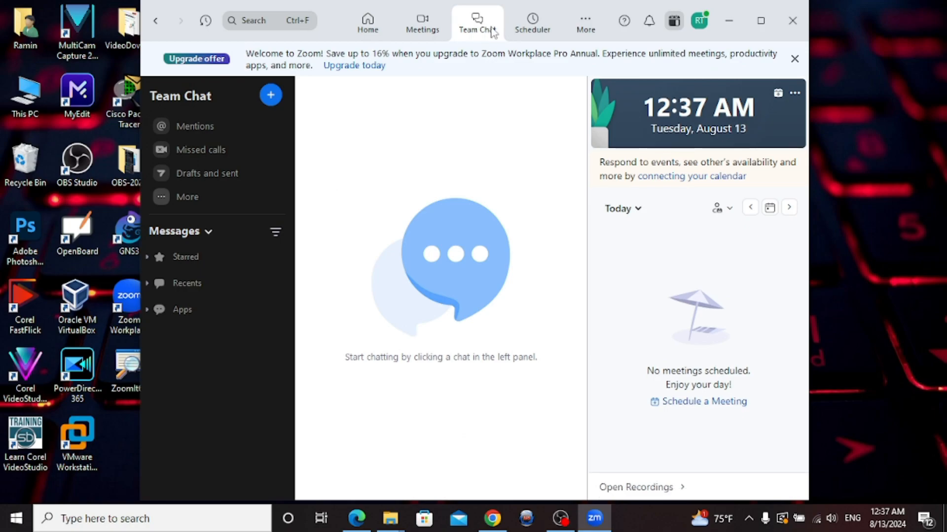
{"action": "left_click", "coordinate": [524, 30]}
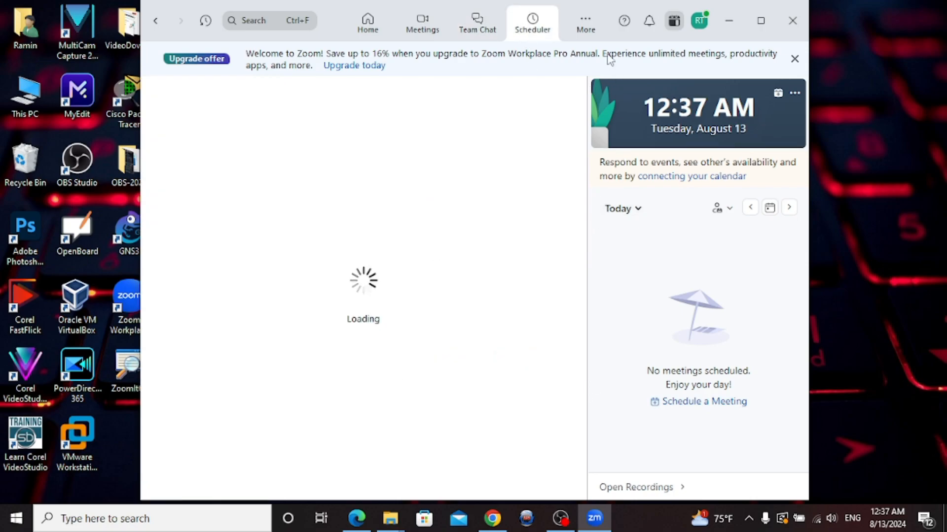
{"action": "left_click", "coordinate": [367, 29]}
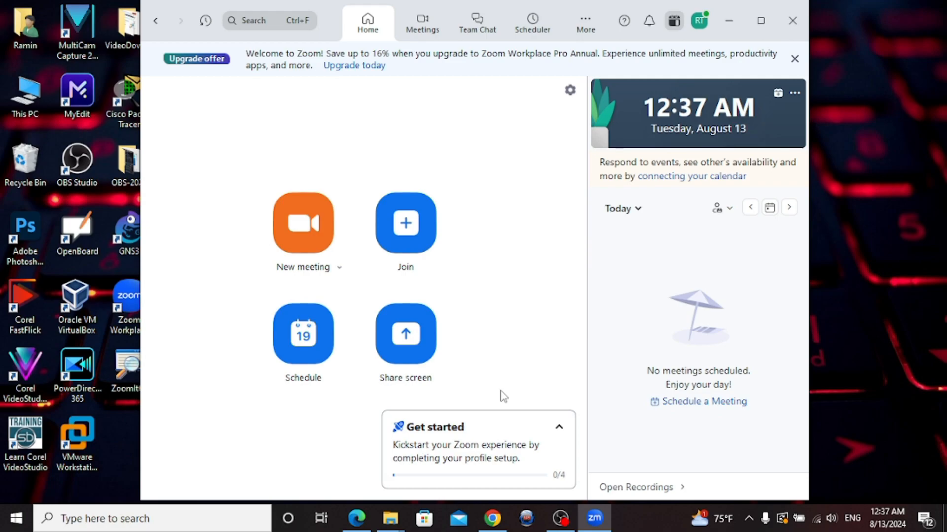
{"action": "left_click", "coordinate": [305, 352]}
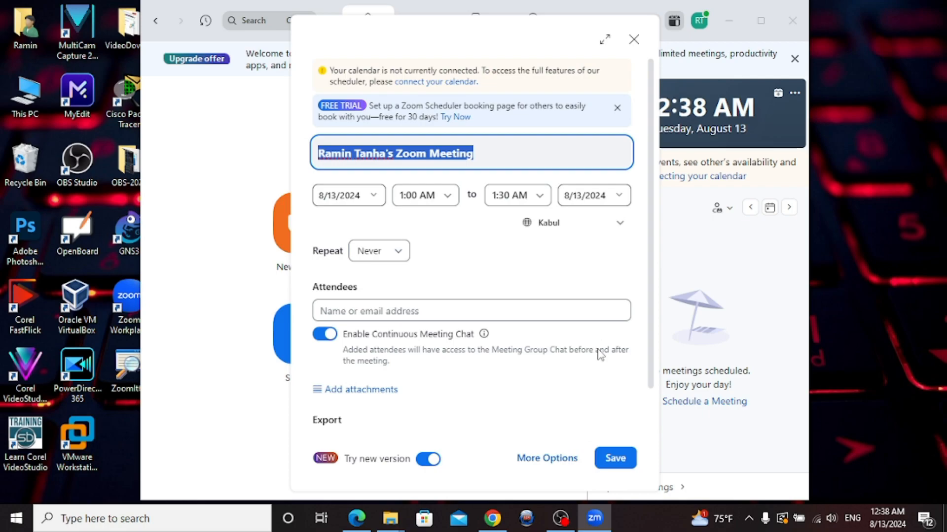
Title the meeting 'Computer Class Meeting' and keep 1:00 AM as its start time
{"action": "key", "text": "ctrl+v"}
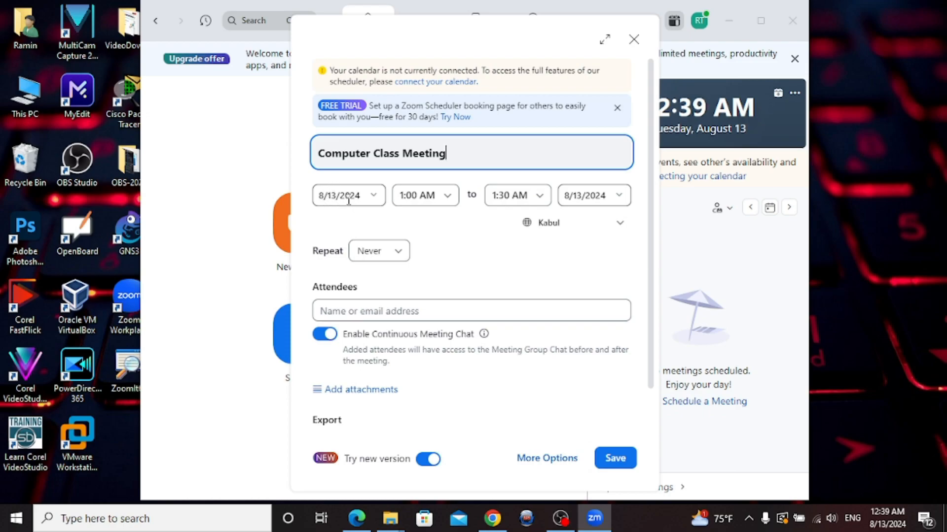
{"action": "left_click", "coordinate": [406, 198]}
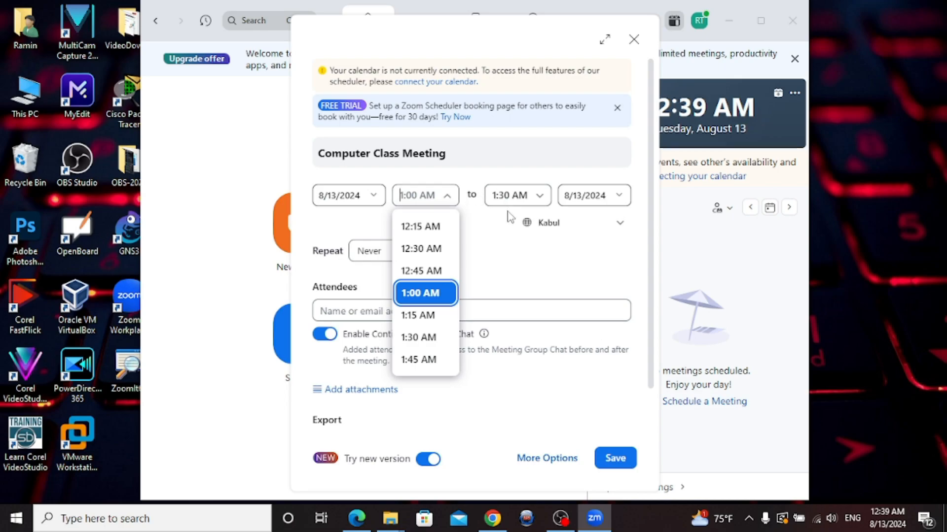
{"action": "left_click", "coordinate": [495, 256]}
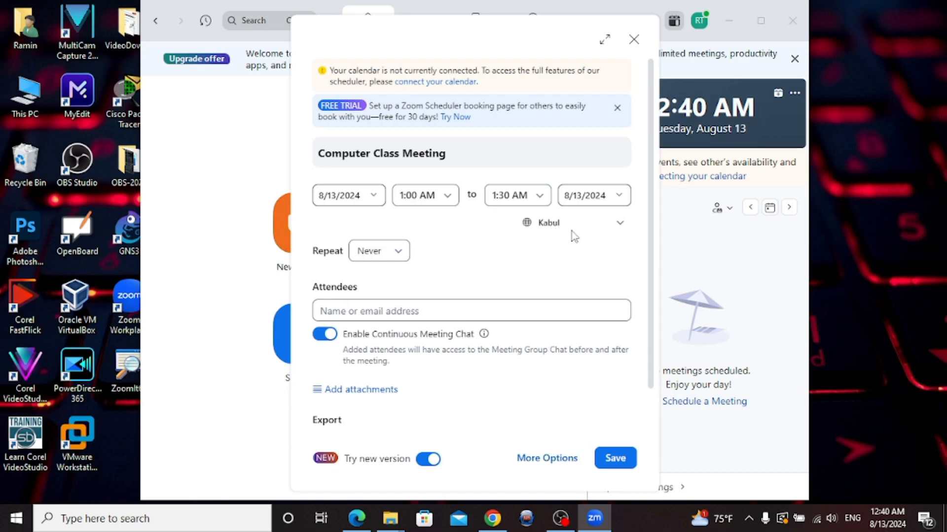
{"action": "left_click", "coordinate": [620, 227]}
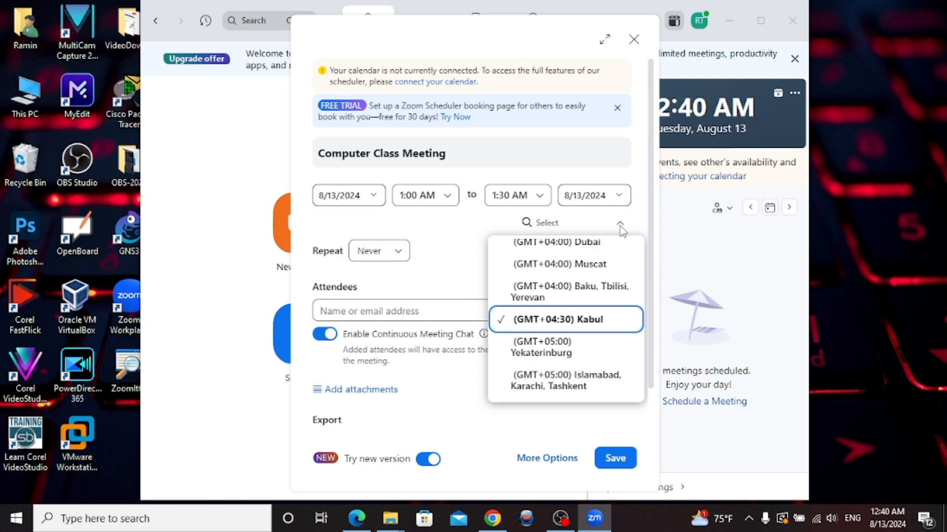
{"action": "left_click", "coordinate": [620, 226]}
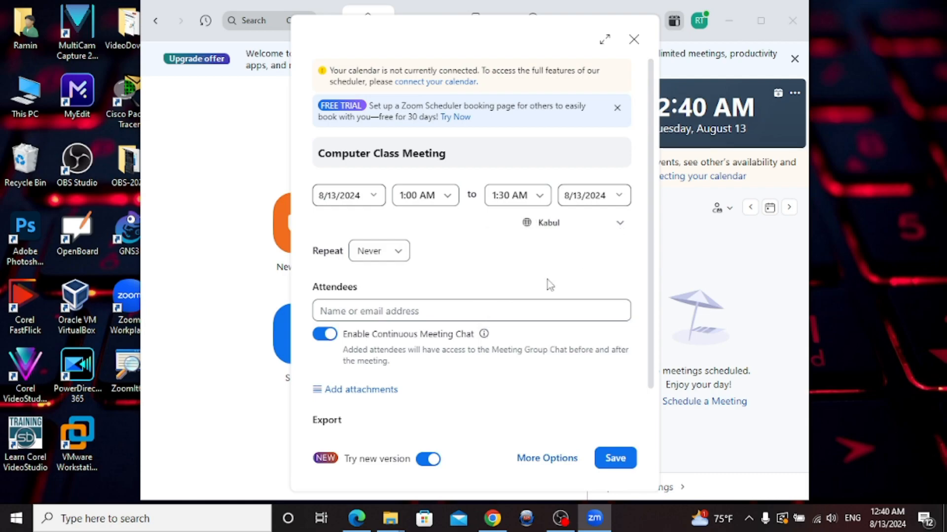
{"action": "left_click", "coordinate": [399, 259]}
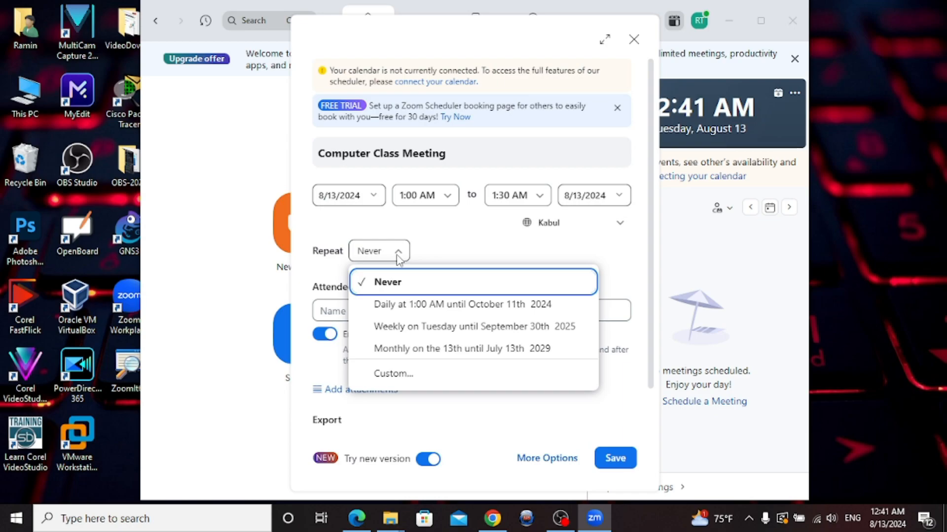
{"action": "left_click", "coordinate": [402, 377]}
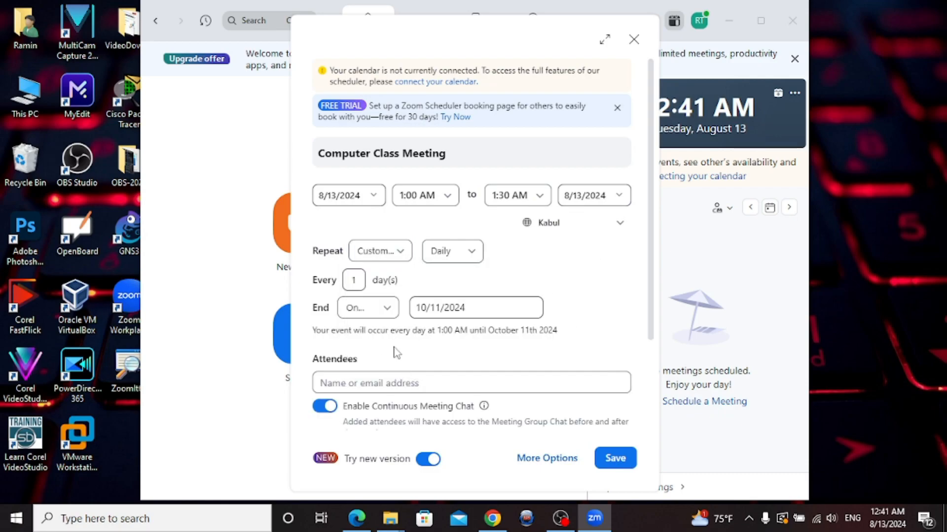
{"action": "left_click", "coordinate": [381, 252]}
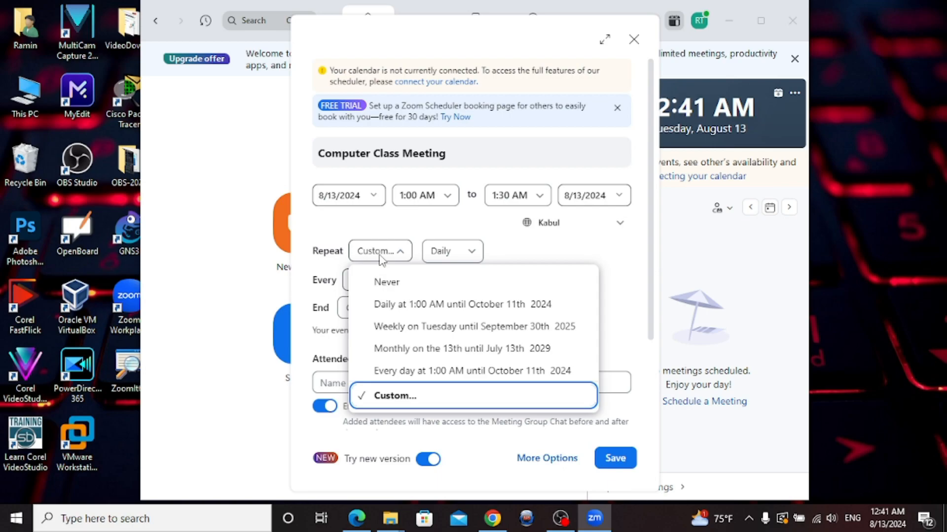
{"action": "left_click", "coordinate": [399, 372]}
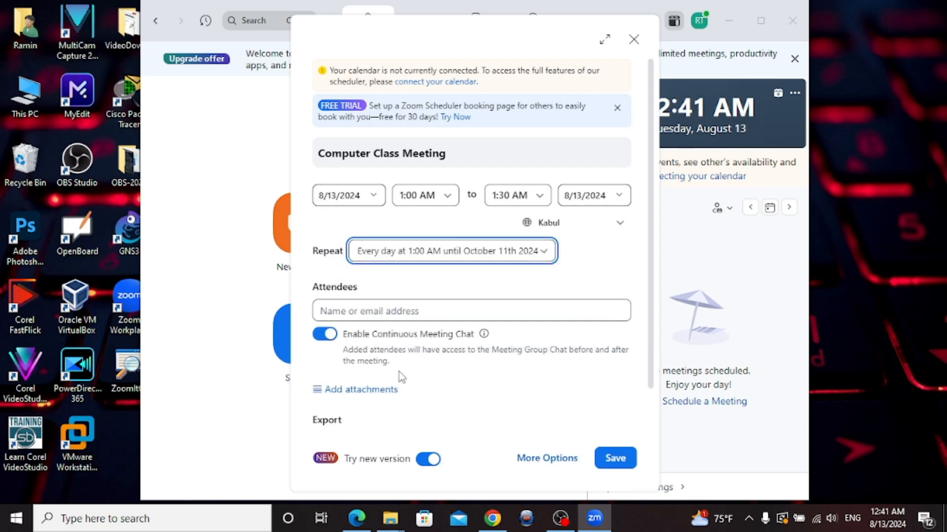
{"action": "left_click", "coordinate": [377, 254]}
{"action": "left_click", "coordinate": [391, 283]}
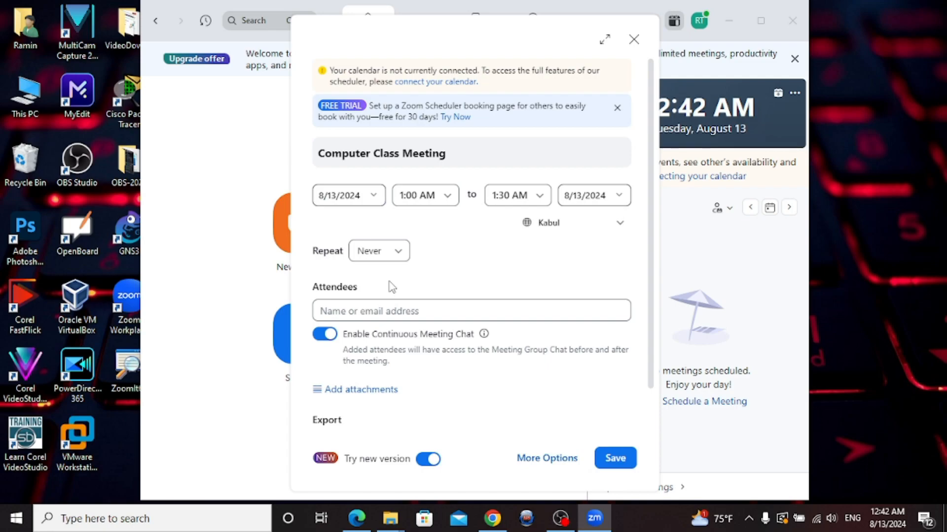
Search for a contact by name and add them as the meeting's attendee
{"action": "left_click", "coordinate": [400, 310]}
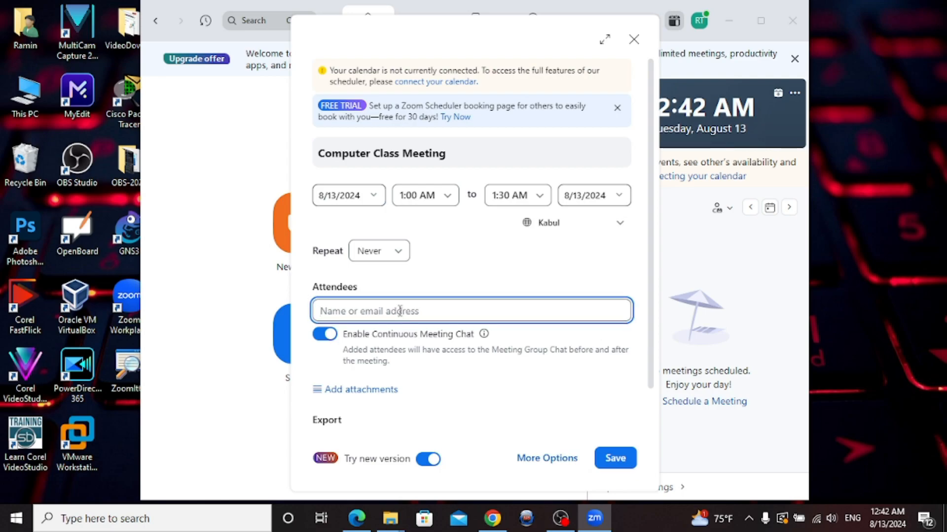
{"action": "type", "text": "Ramin"}
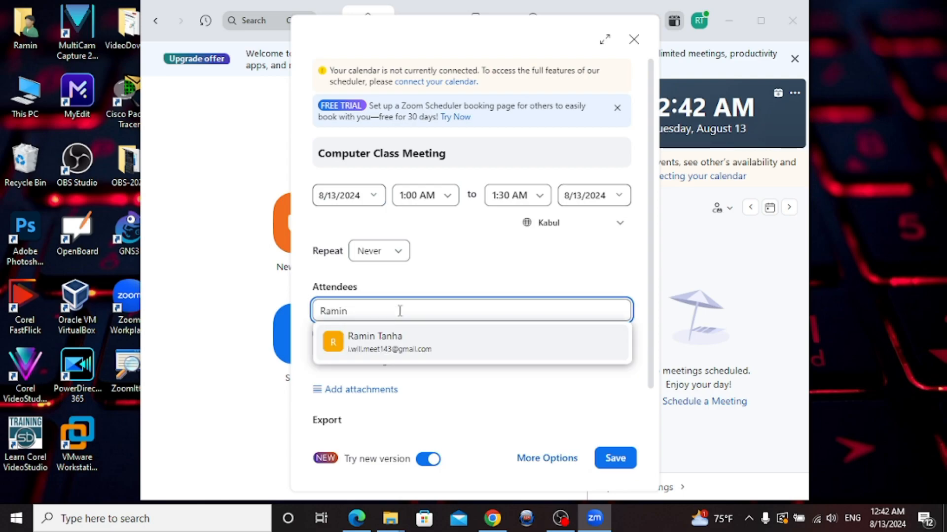
{"action": "left_click", "coordinate": [382, 337]}
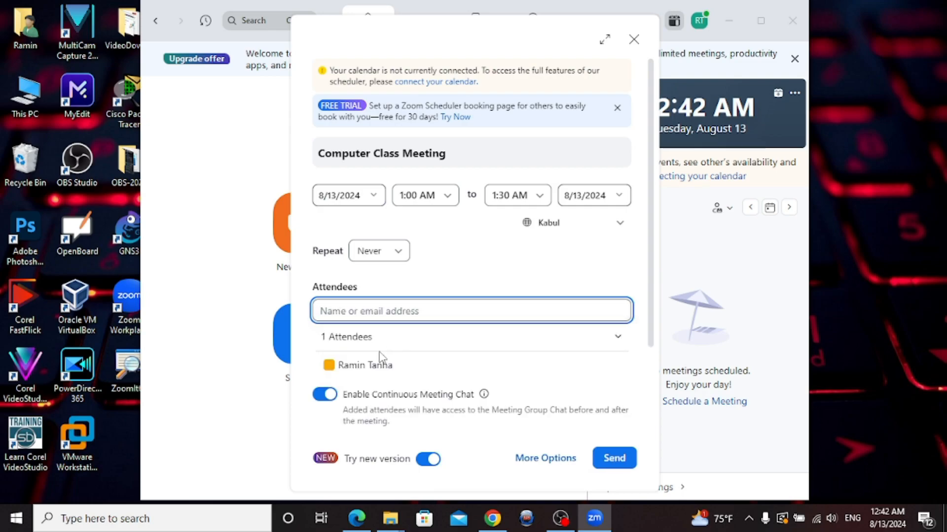
{"action": "scroll", "coordinate": [379, 371], "scroll_direction": "down", "scroll_amount": 2}
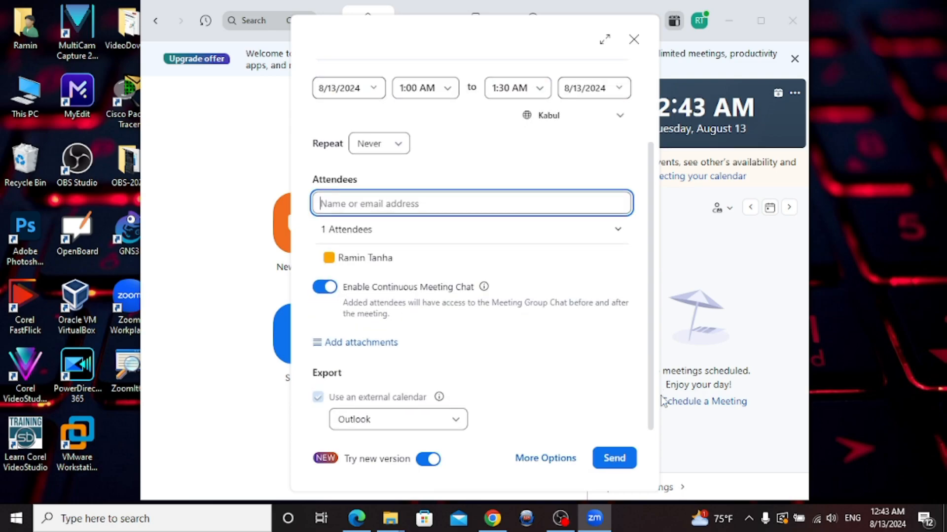
Look through the whiteboard attachment options without attaching one
{"action": "left_click", "coordinate": [375, 351]}
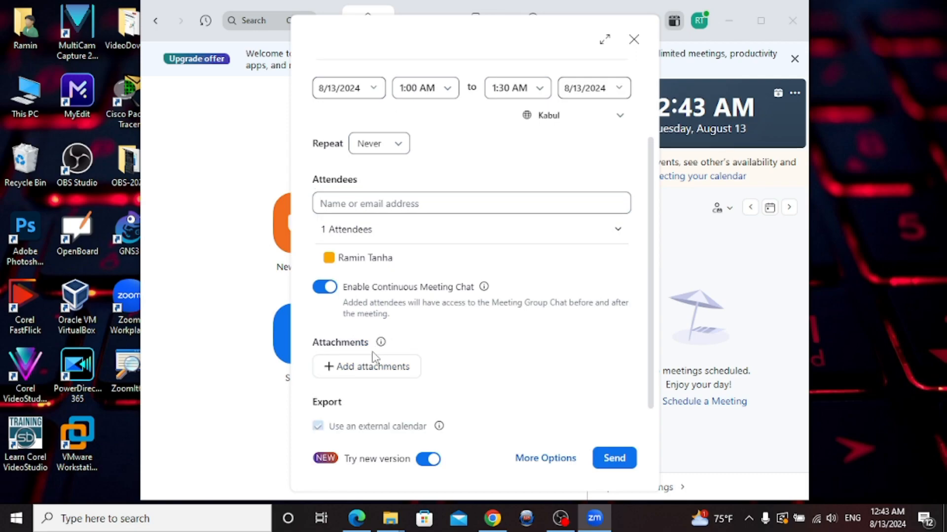
{"action": "left_click", "coordinate": [371, 368]}
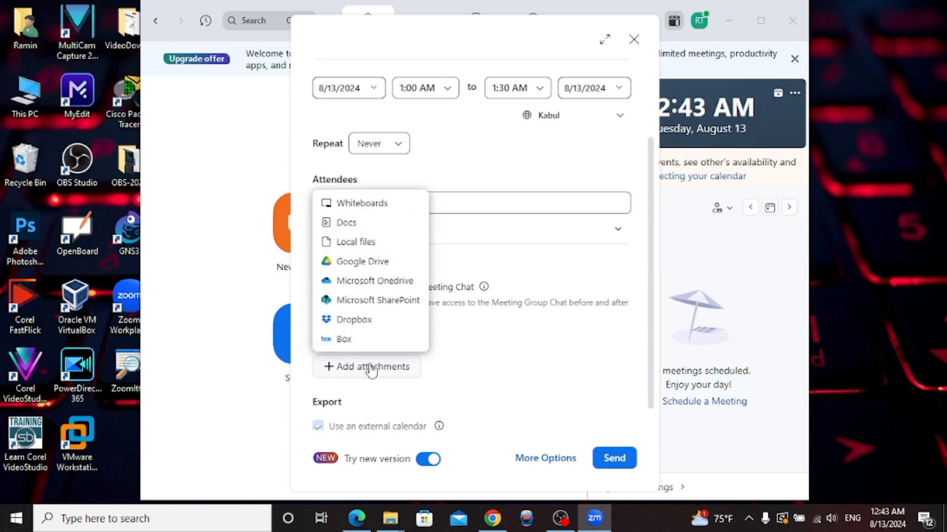
{"action": "left_click", "coordinate": [355, 203]}
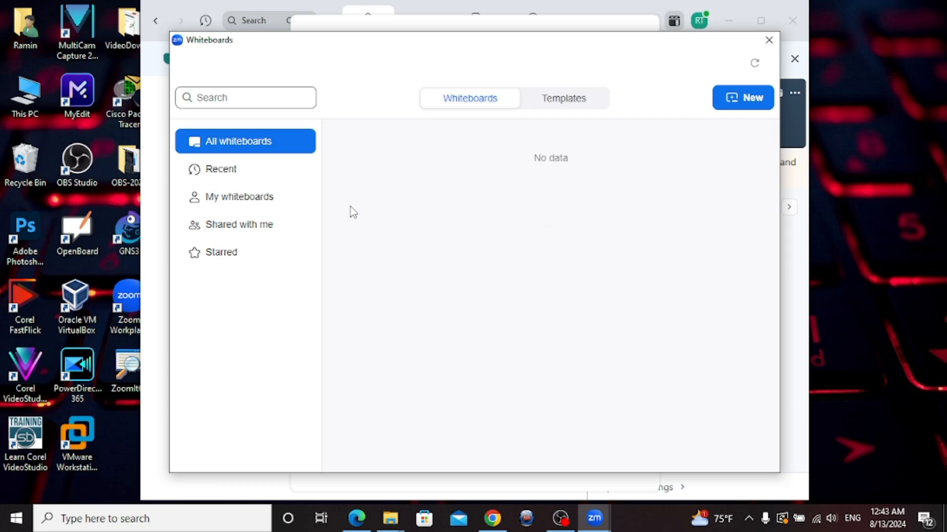
{"action": "key", "text": "Escape"}
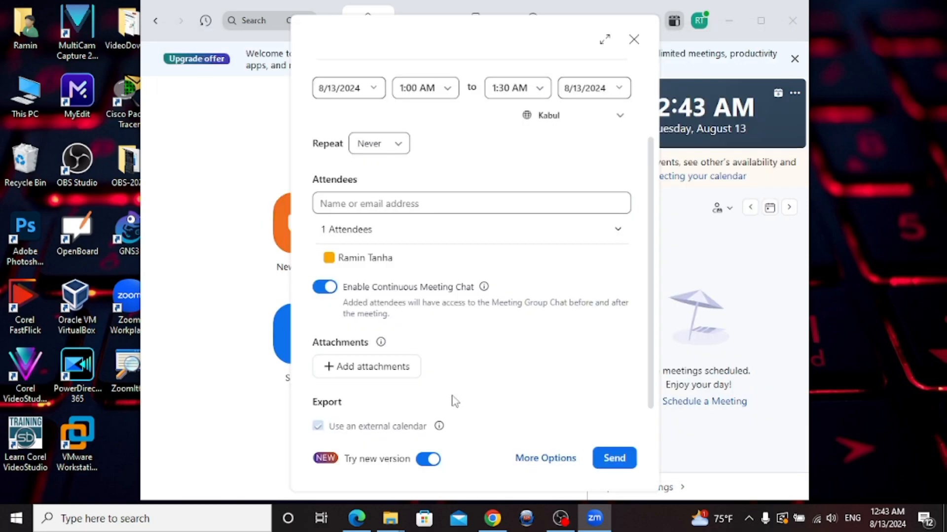
Attach the how-to-download-Zoom PDF from the VideoDownload folder and show all meeting options
{"action": "left_click", "coordinate": [375, 371]}
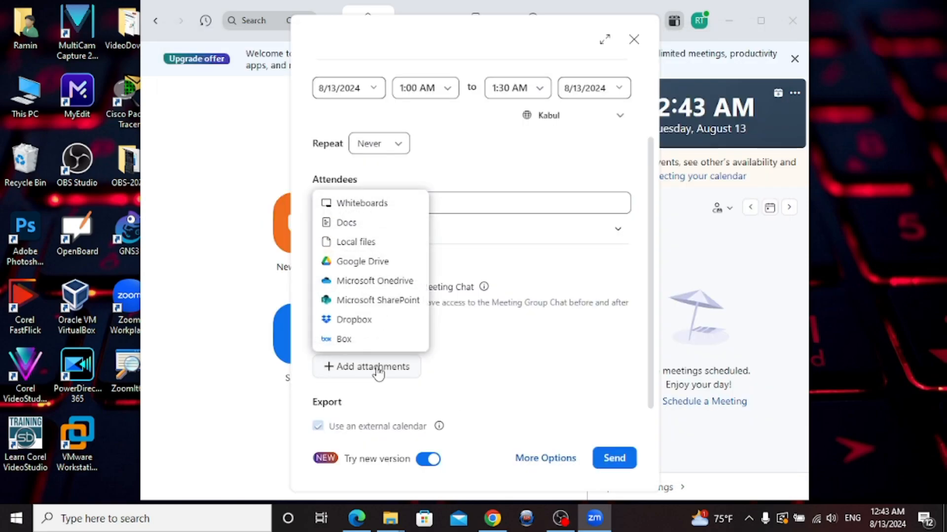
{"action": "left_click", "coordinate": [347, 242]}
{"action": "double_click", "coordinate": [405, 91]}
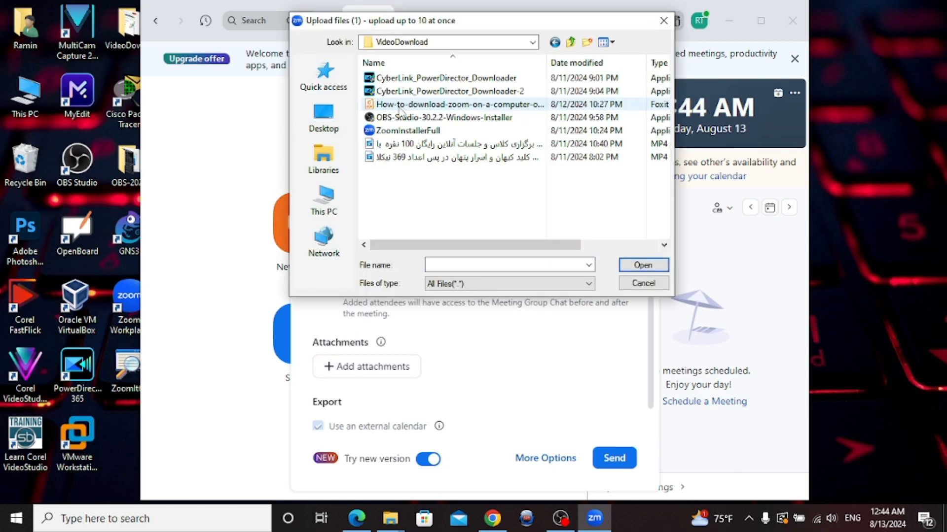
{"action": "left_click", "coordinate": [400, 104]}
{"action": "left_click", "coordinate": [632, 265]}
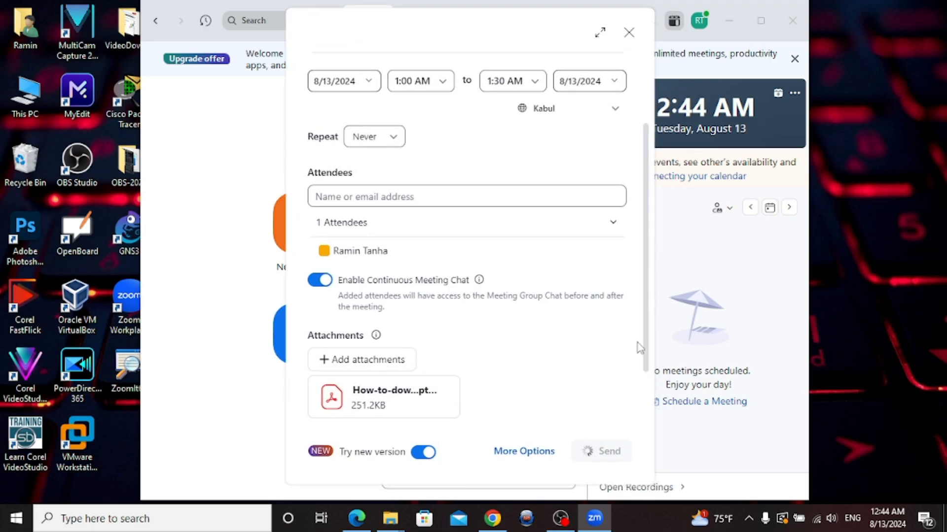
{"action": "left_click", "coordinate": [538, 460]}
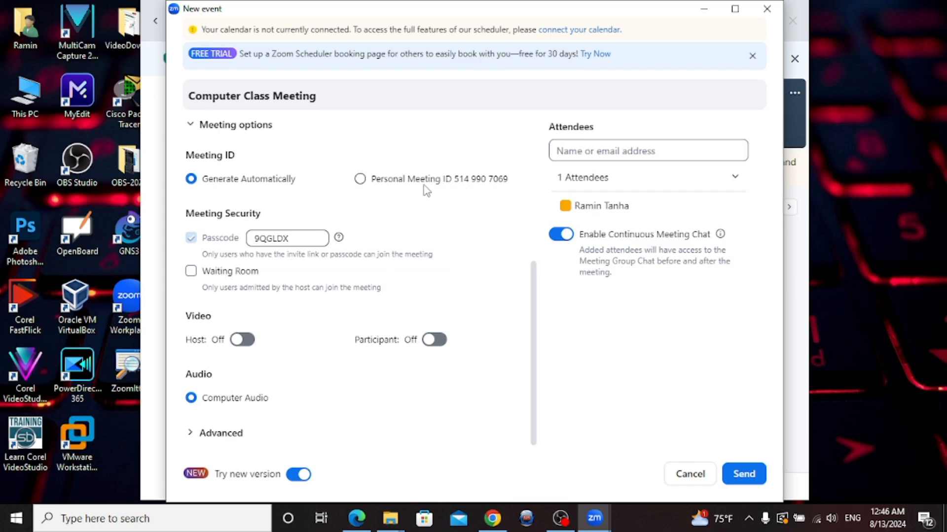
{"action": "left_click", "coordinate": [392, 180]}
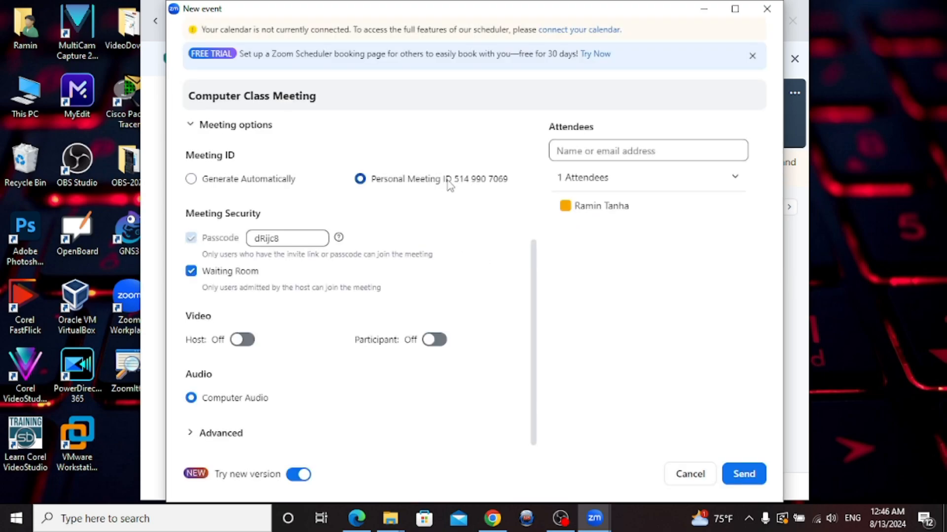
{"action": "left_click", "coordinate": [286, 240]}
{"action": "left_click_drag", "start_coordinate": [285, 240], "coordinate": [226, 238]}
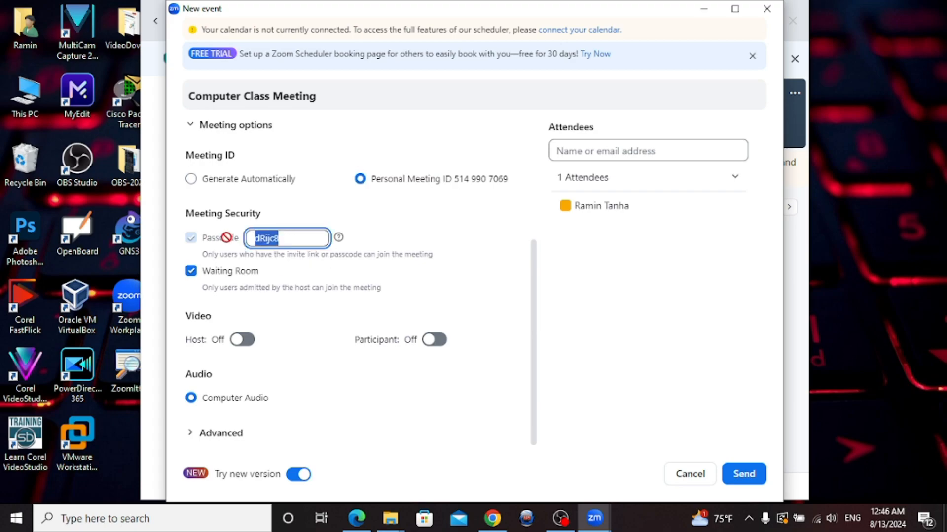
{"action": "type", "text": "123"}
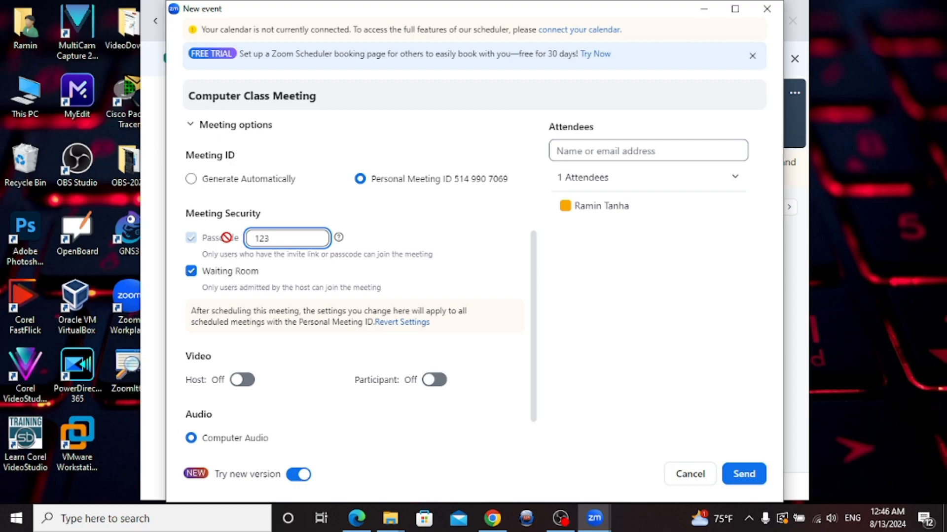
{"action": "left_click", "coordinate": [450, 287]}
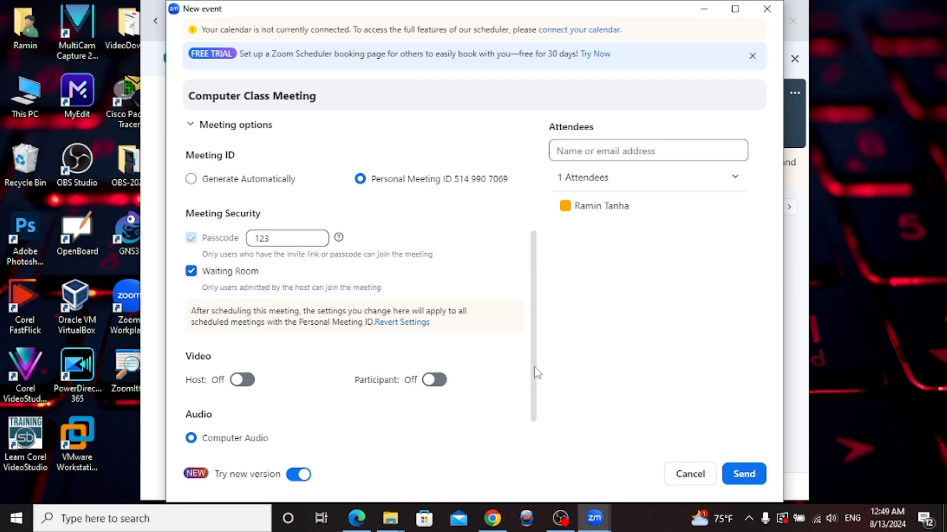
Leave host and participant video off after toggling them, then expand the Advanced options
{"action": "scroll", "coordinate": [535, 377], "scroll_direction": "down", "scroll_amount": 2}
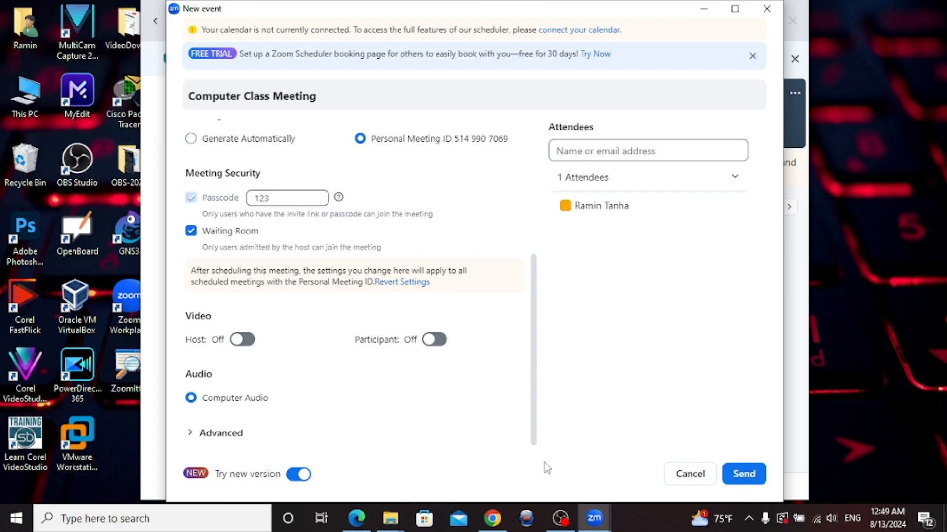
{"action": "left_click", "coordinate": [240, 346]}
{"action": "left_click", "coordinate": [240, 345]}
{"action": "left_click", "coordinate": [434, 347]}
{"action": "left_click", "coordinate": [434, 348]}
{"action": "left_click", "coordinate": [198, 438]}
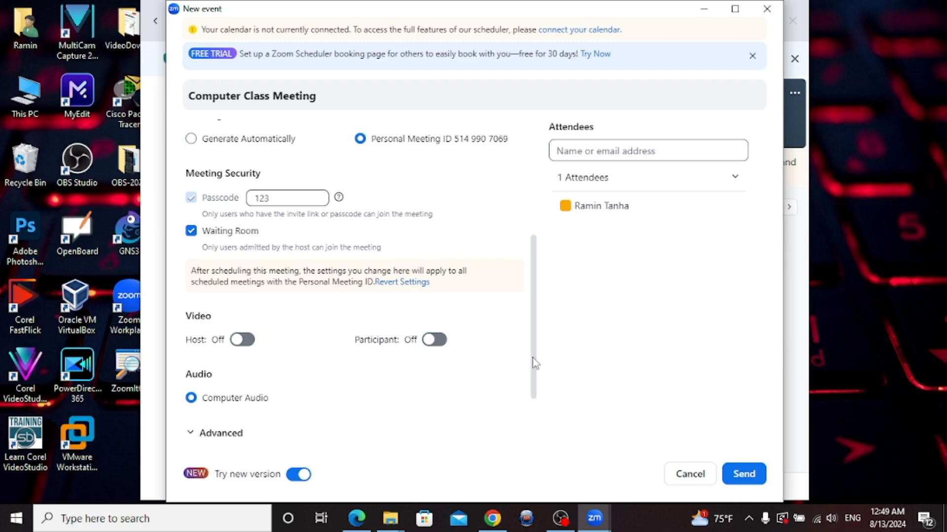
{"action": "left_click_drag", "start_coordinate": [535, 364], "coordinate": [528, 429]}
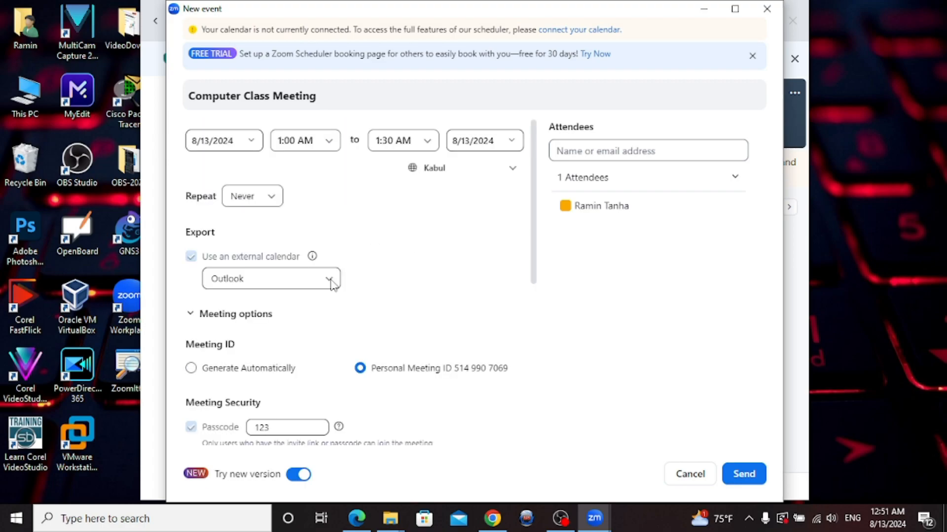
Change the external calendar export setting and send the Computer Class Meeting
{"action": "left_click", "coordinate": [330, 280]}
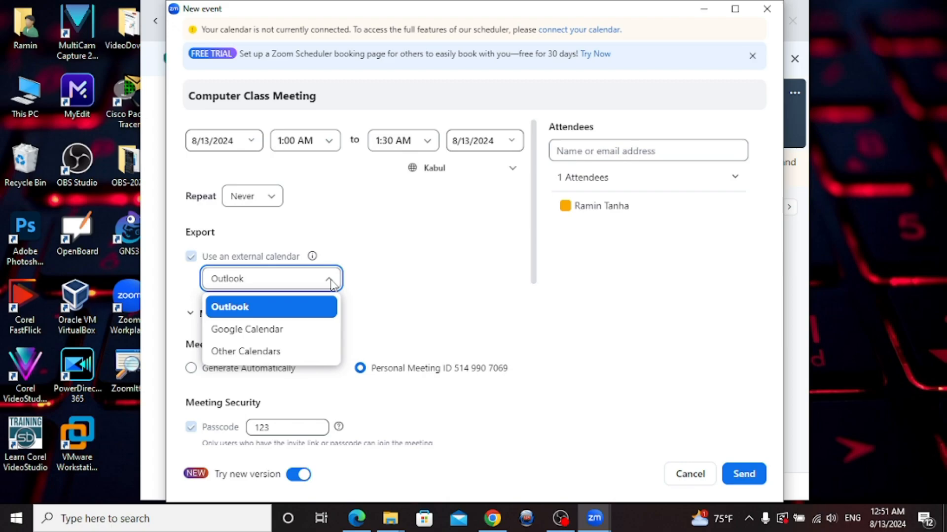
{"action": "left_click", "coordinate": [260, 353]}
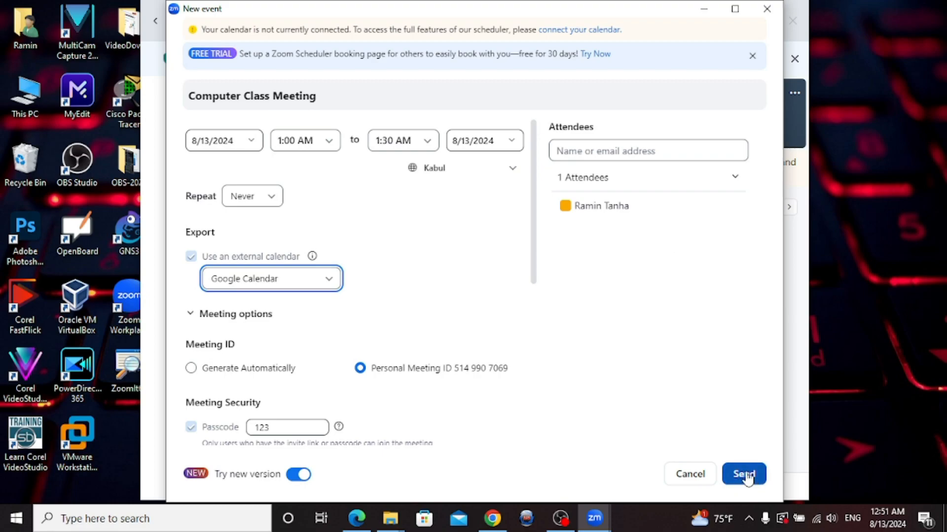
{"action": "left_click", "coordinate": [747, 477]}
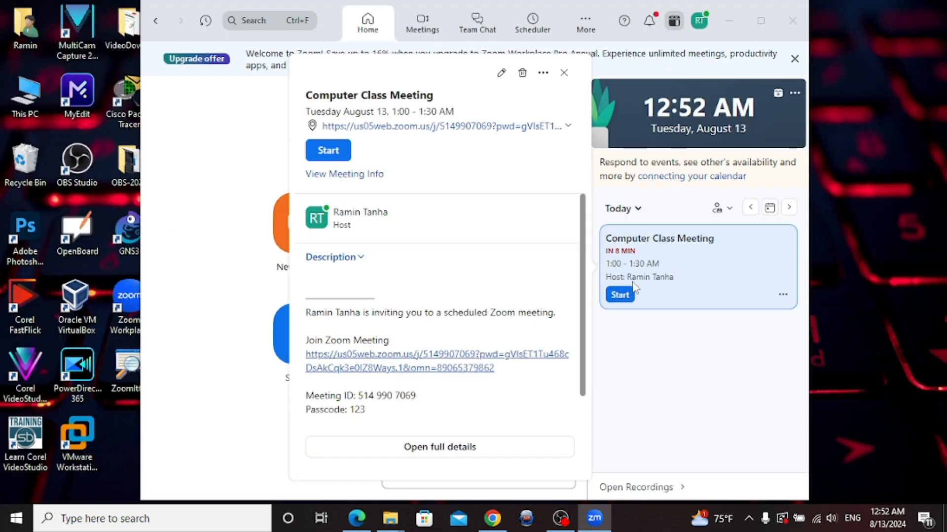
Copy the meeting ID from the invitation details, close them, and bring up Share screen
{"action": "scroll", "coordinate": [583, 285], "scroll_direction": "down", "scroll_amount": 2}
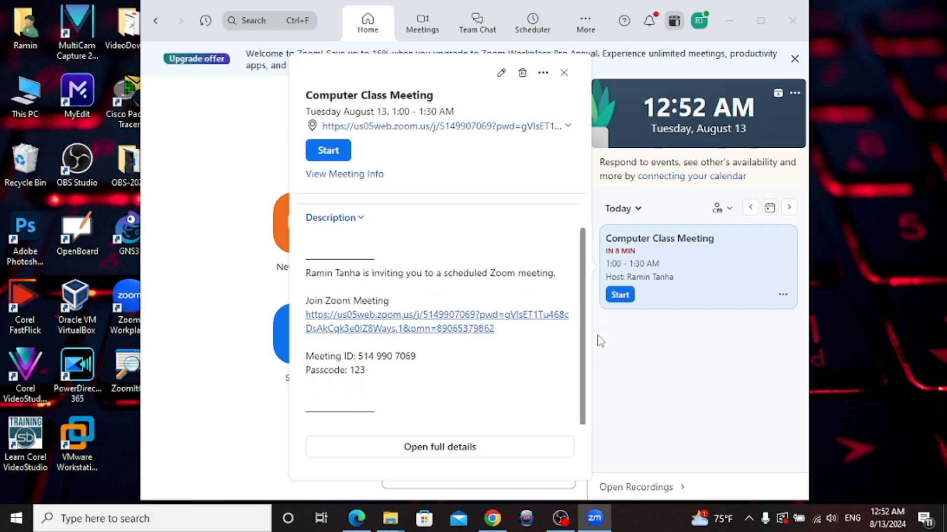
{"action": "left_click_drag", "start_coordinate": [358, 356], "coordinate": [417, 356]}
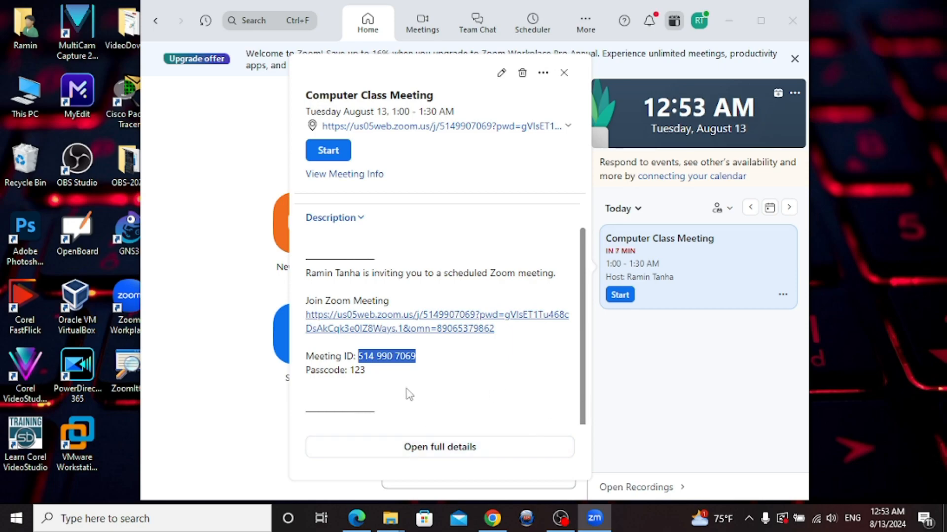
{"action": "left_click", "coordinate": [412, 377]}
{"action": "left_click_drag", "start_coordinate": [356, 355], "coordinate": [412, 355]}
{"action": "right_click", "coordinate": [405, 357]}
{"action": "left_click", "coordinate": [436, 369]}
{"action": "key", "text": "Escape"}
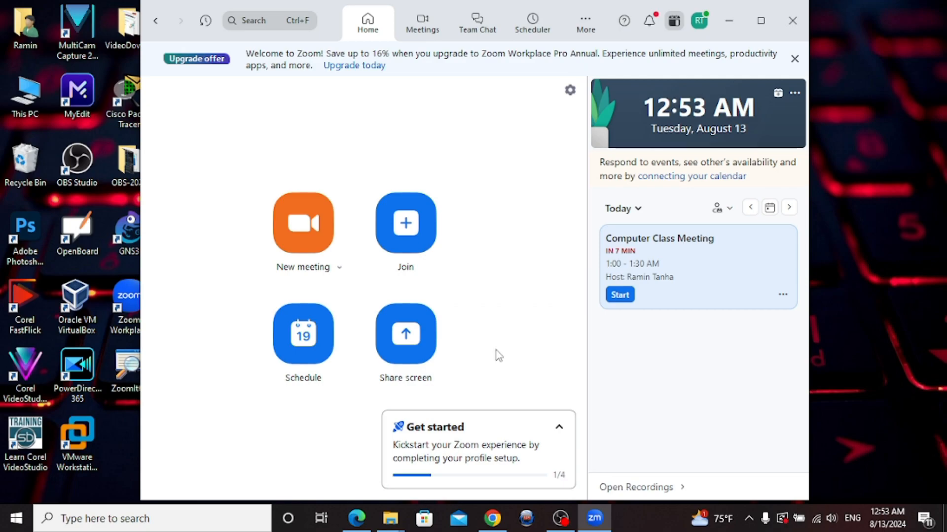
{"action": "left_click", "coordinate": [424, 347]}
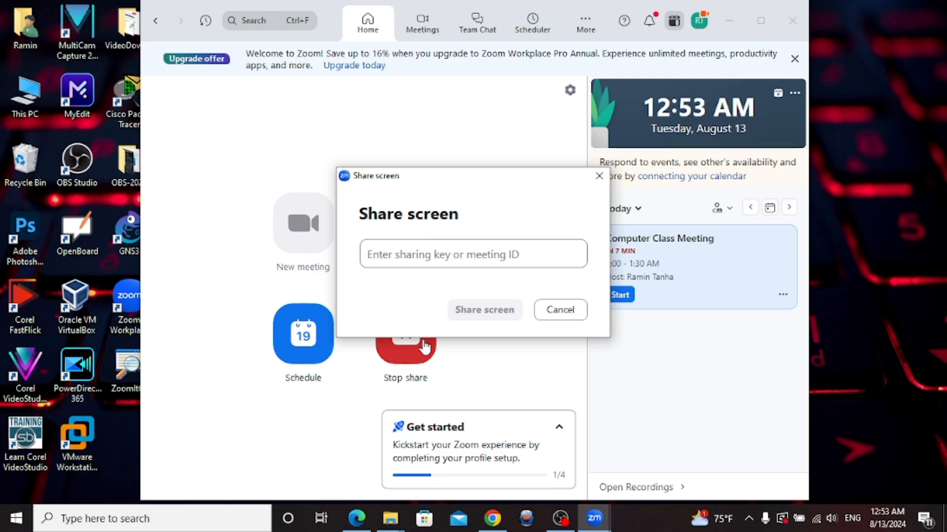
Cancel screen sharing and bring up the Join meeting dialog instead
{"action": "left_click", "coordinate": [562, 312]}
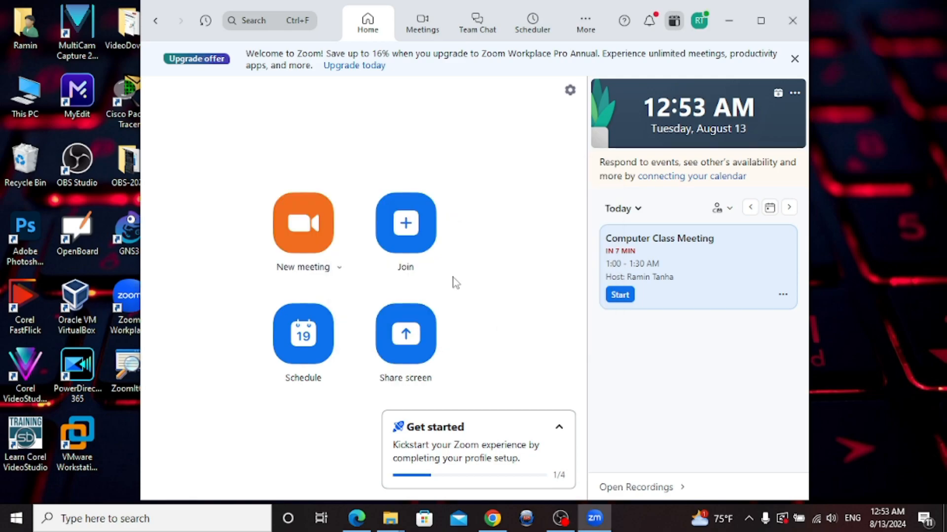
{"action": "left_click", "coordinate": [417, 234]}
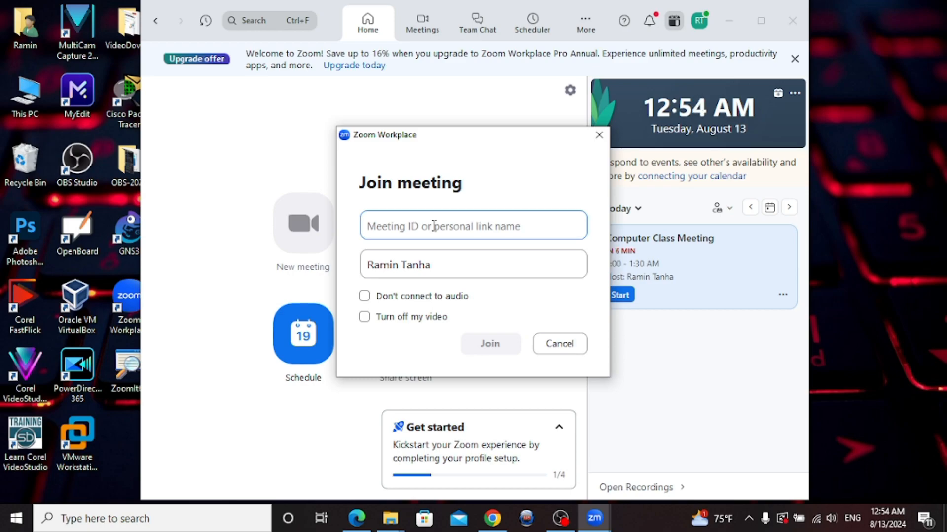
Paste the copied meeting ID into the join form, cancel joining, and glance at the meeting card details
{"action": "key", "text": "ctrl+v"}
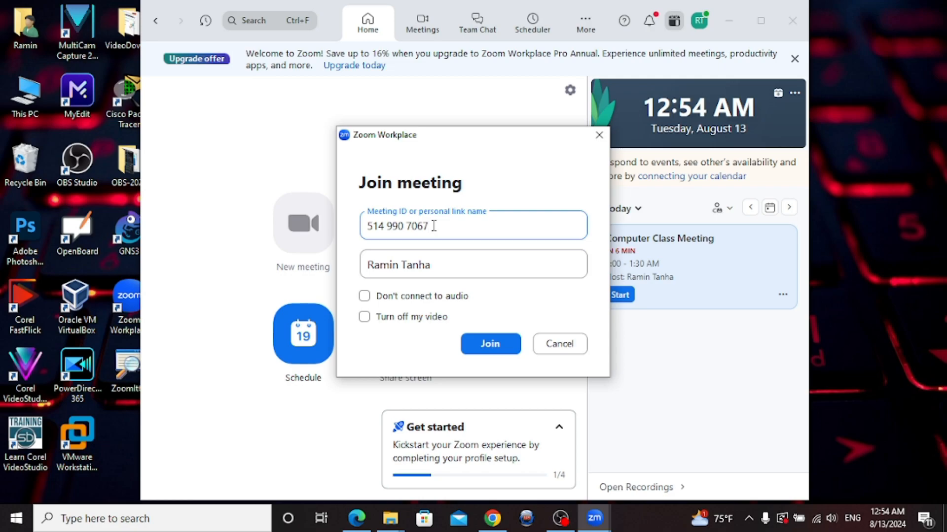
{"action": "left_click", "coordinate": [438, 267]}
{"action": "left_click_drag", "start_coordinate": [441, 265], "coordinate": [264, 273]}
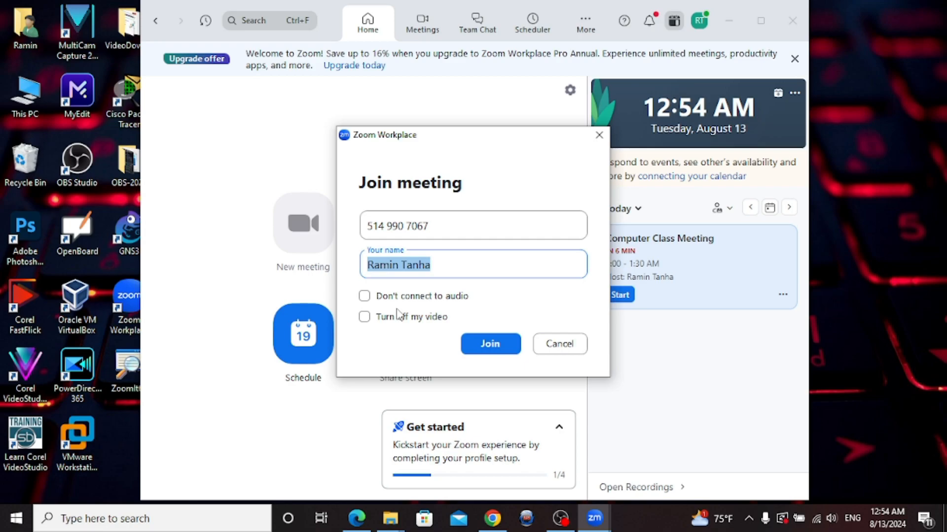
{"action": "left_click", "coordinate": [566, 348]}
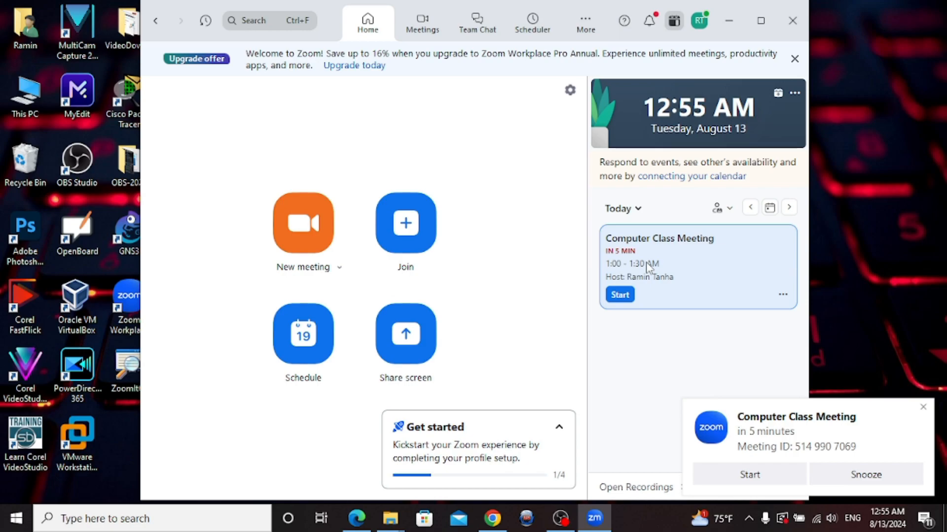
{"action": "left_click", "coordinate": [649, 267]}
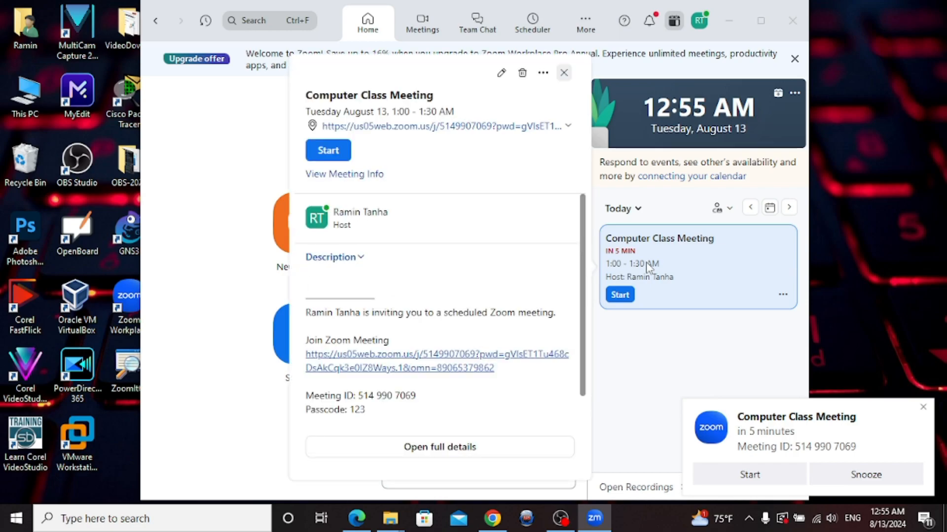
{"action": "left_click", "coordinate": [760, 20]}
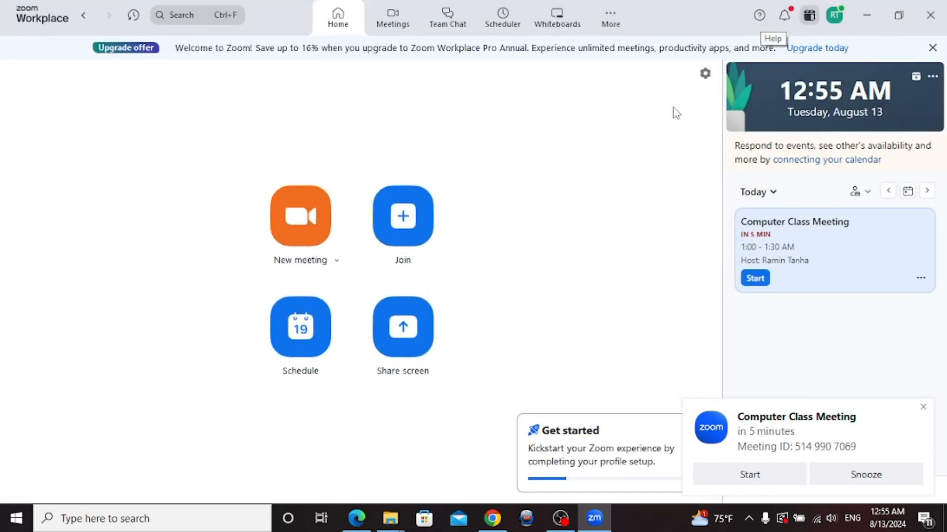
Start Computer Class Meeting, confirm both speaker and microphone in the test, and join with computer audio
{"action": "left_click", "coordinate": [756, 279]}
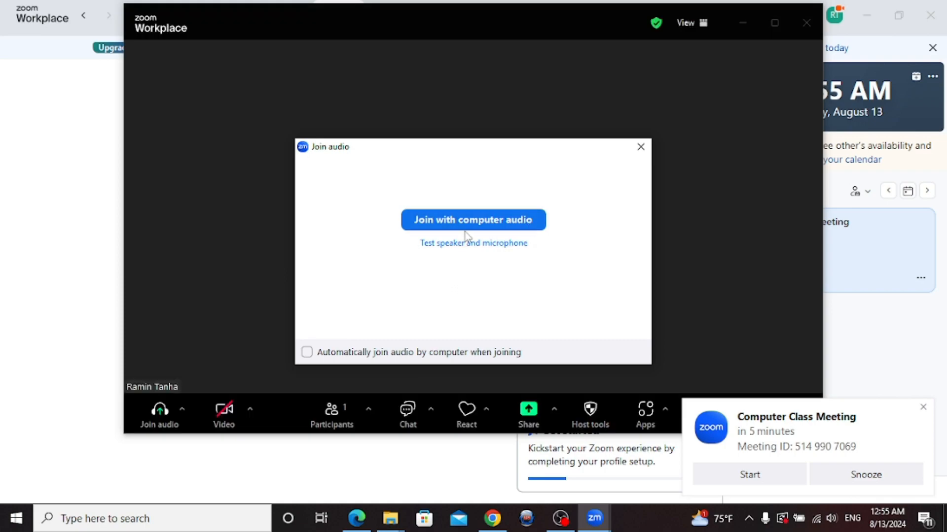
{"action": "left_click", "coordinate": [466, 245]}
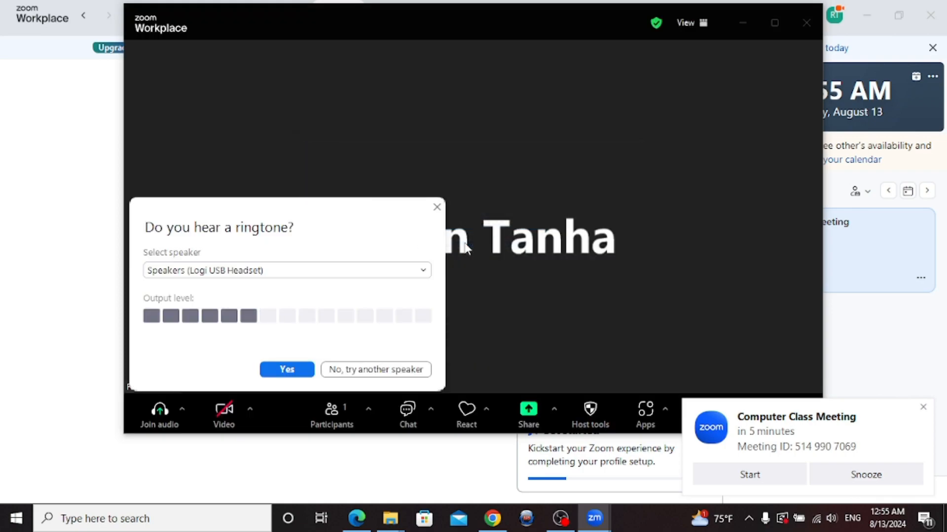
{"action": "left_click", "coordinate": [291, 370]}
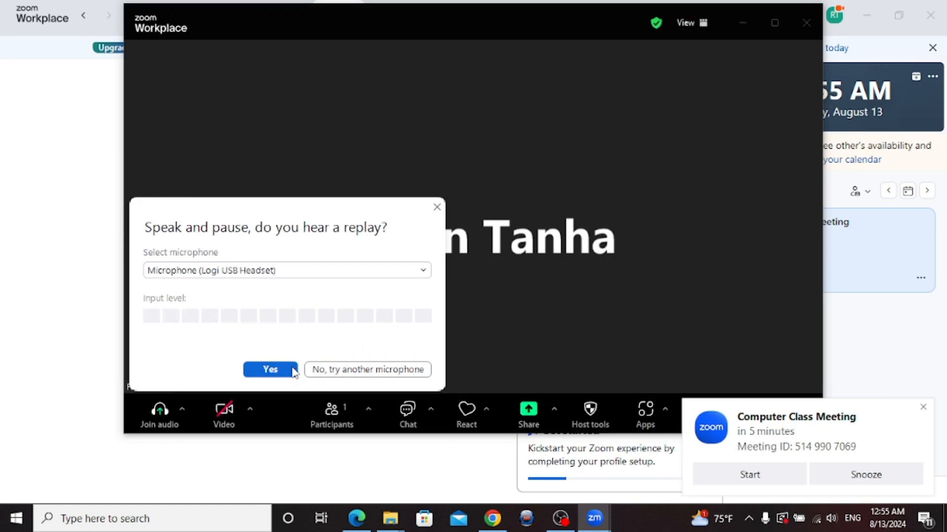
{"action": "left_click", "coordinate": [294, 371]}
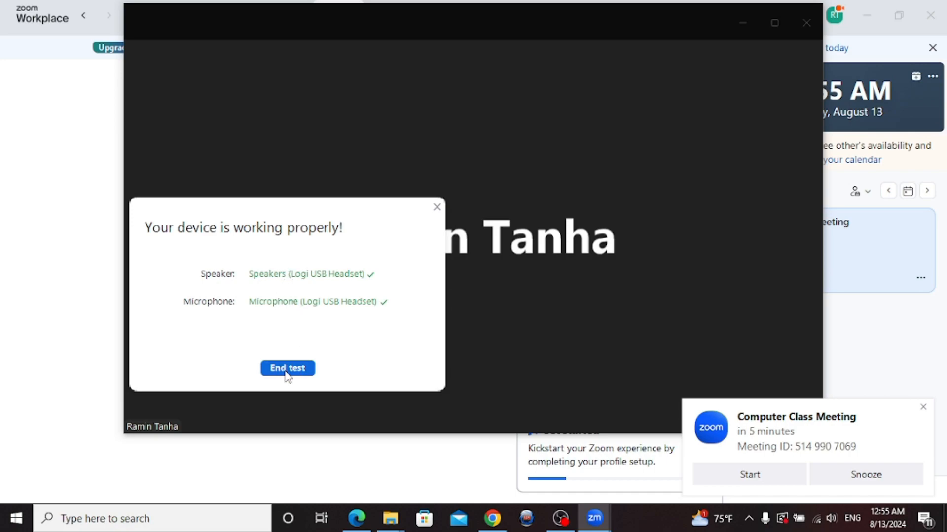
{"action": "left_click", "coordinate": [286, 371]}
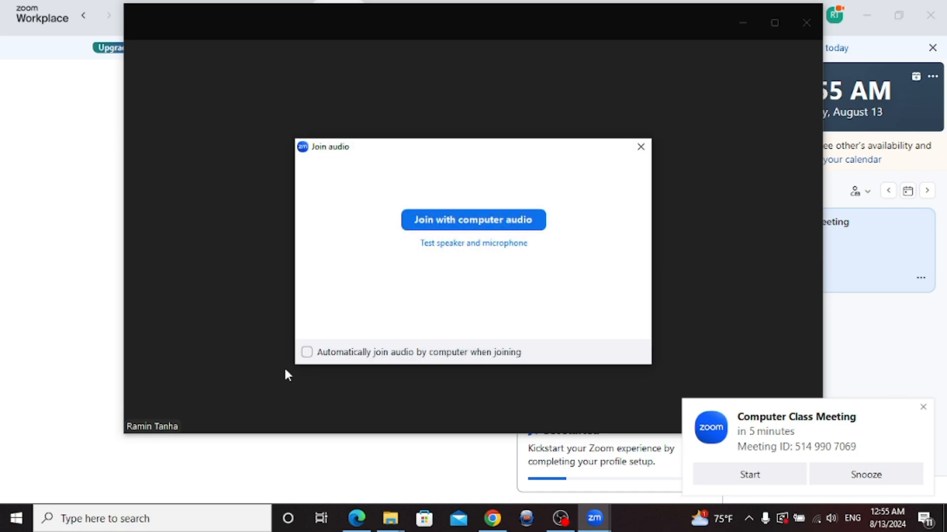
{"action": "left_click", "coordinate": [445, 219]}
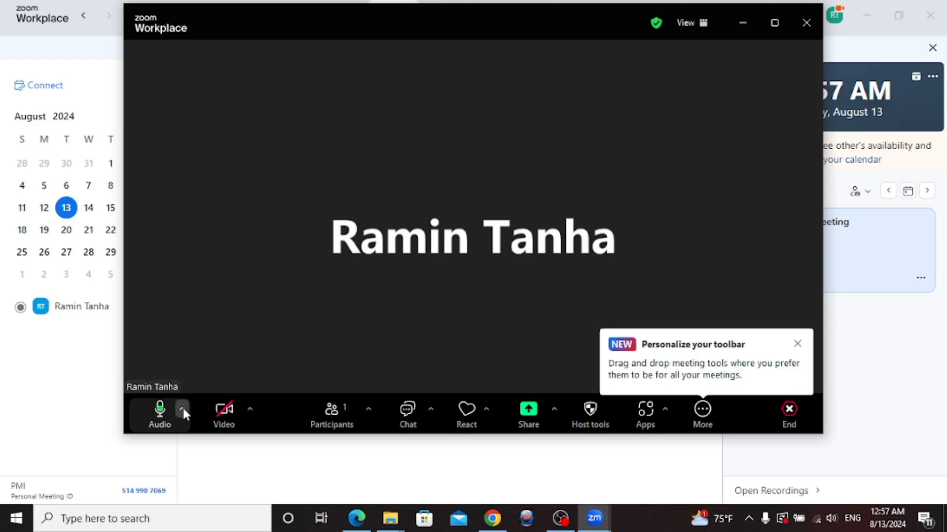
Look over the Audio and Video device menus, close them, and bring up the meeting Chat panel
{"action": "left_click", "coordinate": [182, 410]}
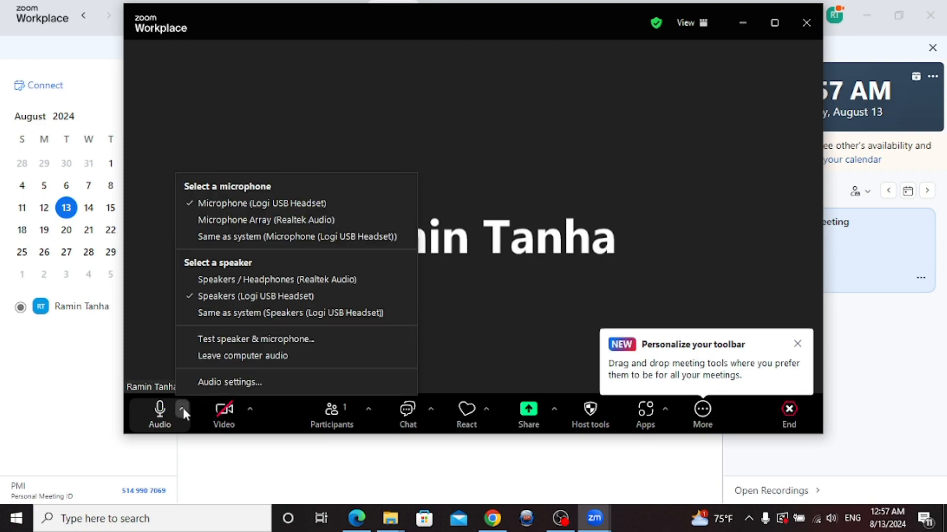
{"action": "left_click", "coordinate": [248, 411]}
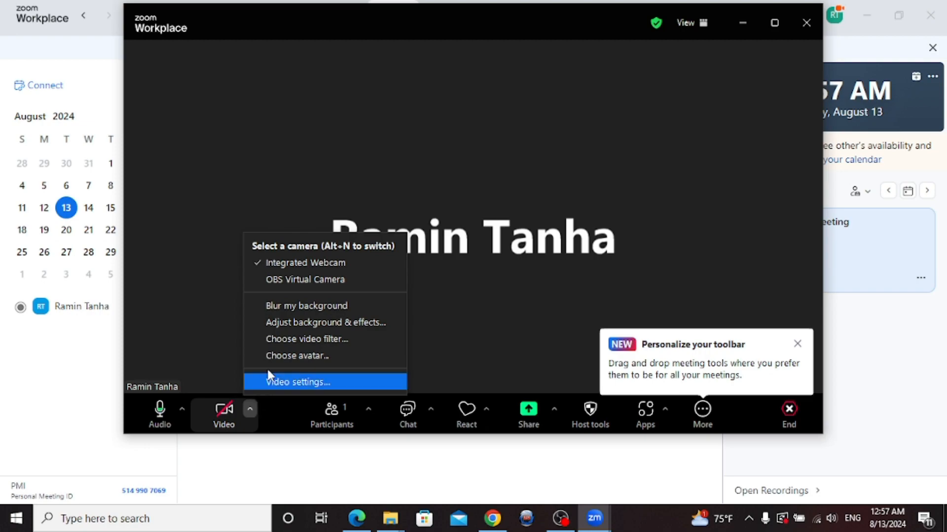
{"action": "left_click", "coordinate": [471, 298]}
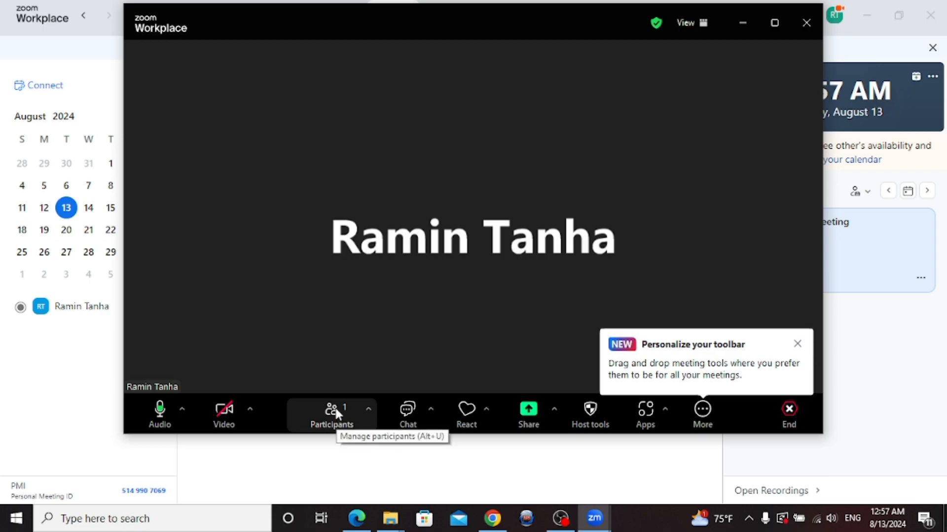
{"action": "left_click", "coordinate": [409, 411]}
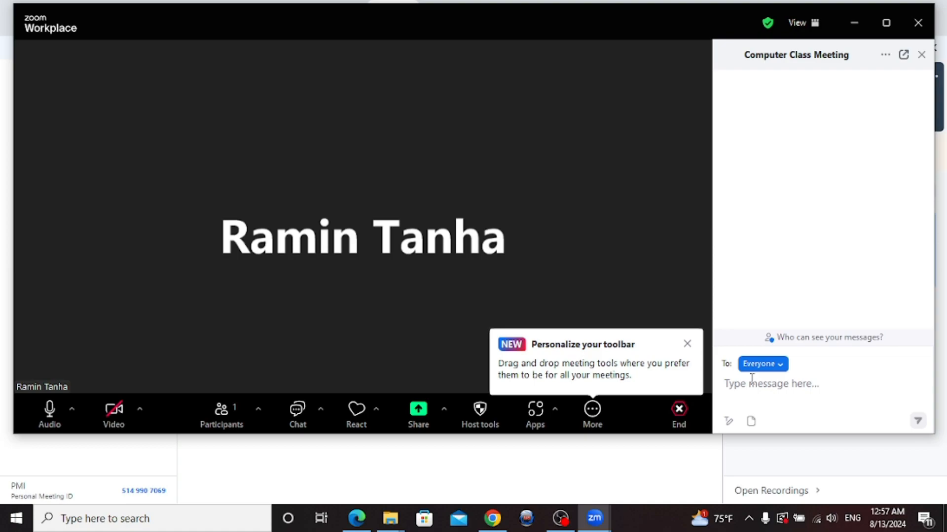
Send 'hi' to Everyone in the chat and check the host tools options
{"action": "type", "text": "hi"}
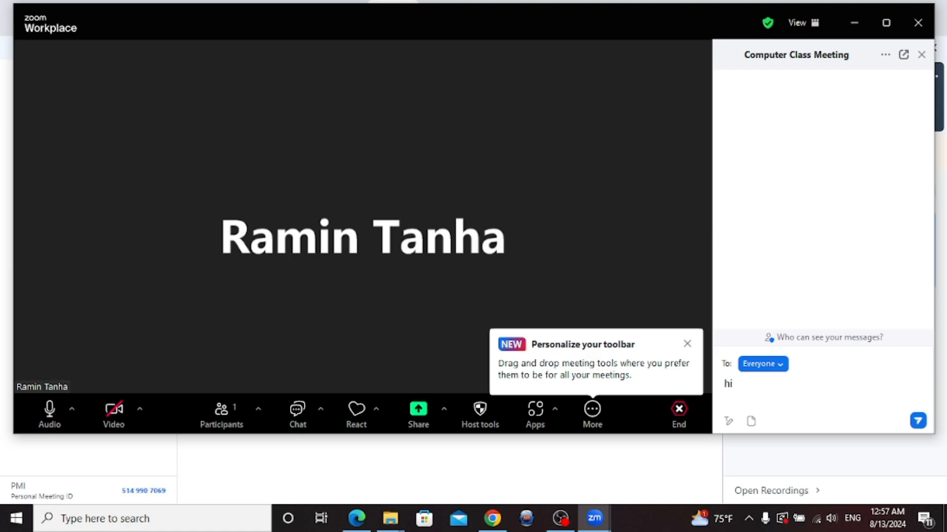
{"action": "left_click", "coordinate": [918, 421]}
{"action": "left_click", "coordinate": [479, 412]}
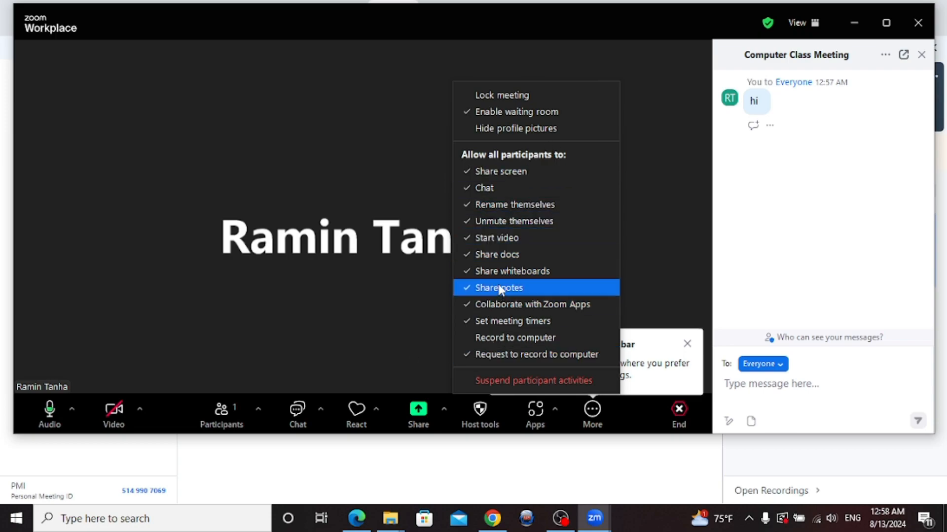
{"action": "left_click", "coordinate": [314, 315]}
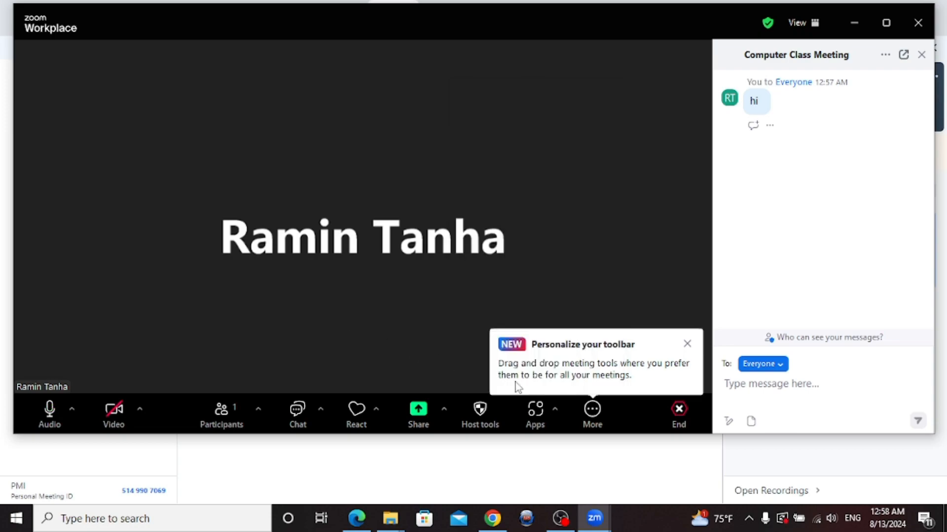
Start recording the meeting from the additional tools, then bring up the meeting's end options
{"action": "left_click", "coordinate": [595, 411]}
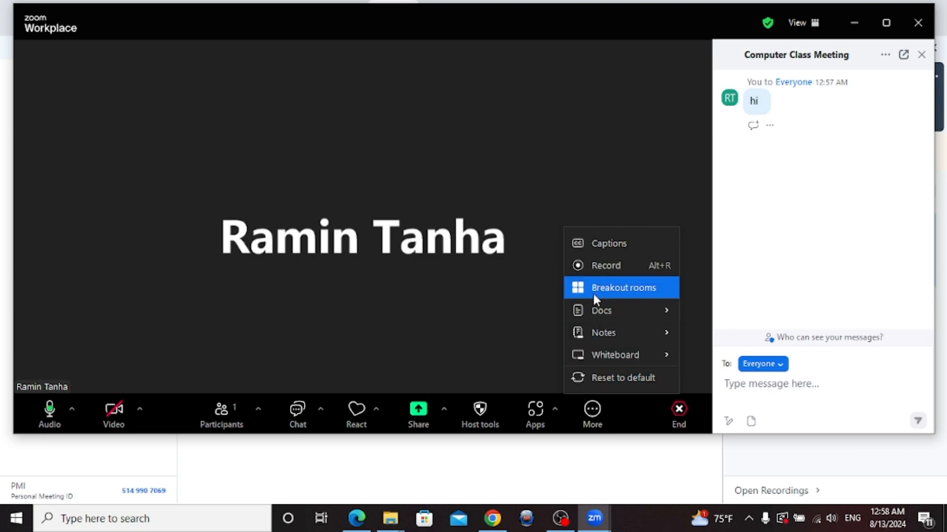
{"action": "left_click", "coordinate": [593, 265]}
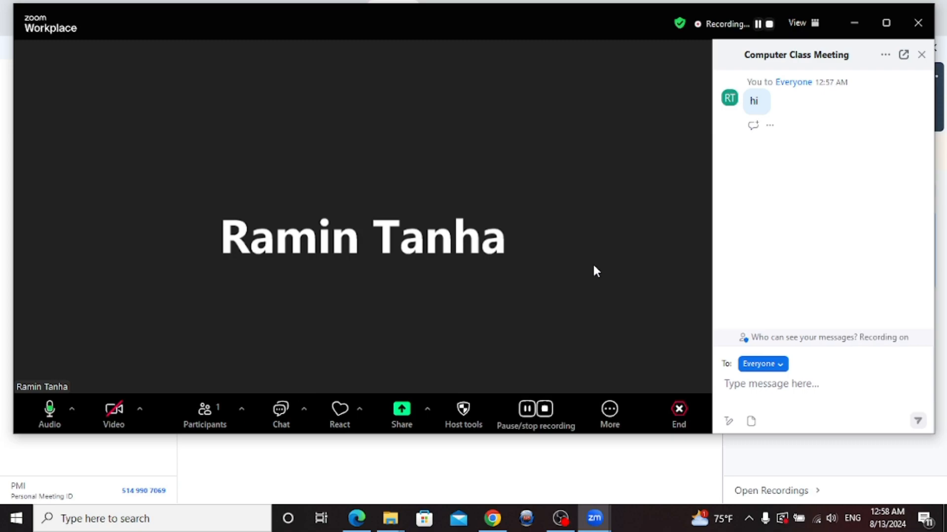
{"action": "left_click", "coordinate": [695, 22]}
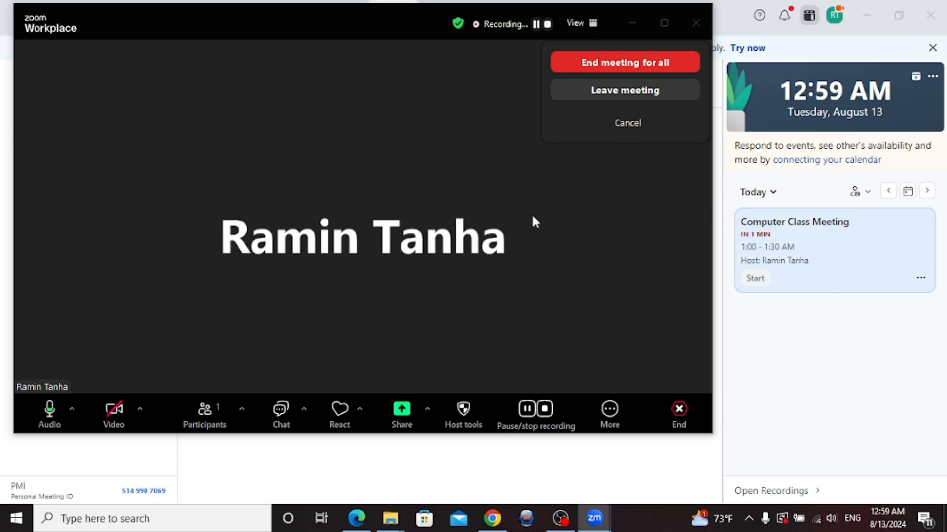
Leave the meeting without ending it for everyone and go to the Whiteboards page
{"action": "left_click", "coordinate": [620, 90]}
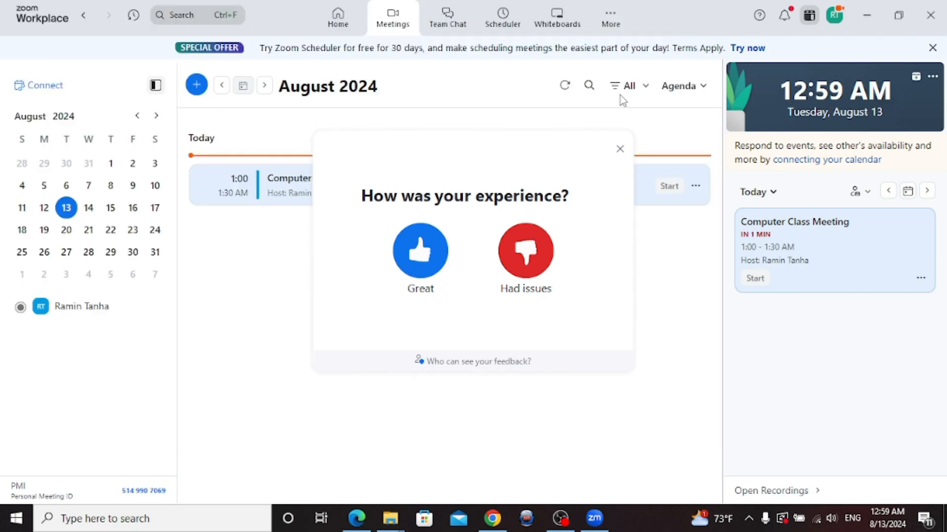
{"action": "left_click", "coordinate": [559, 15]}
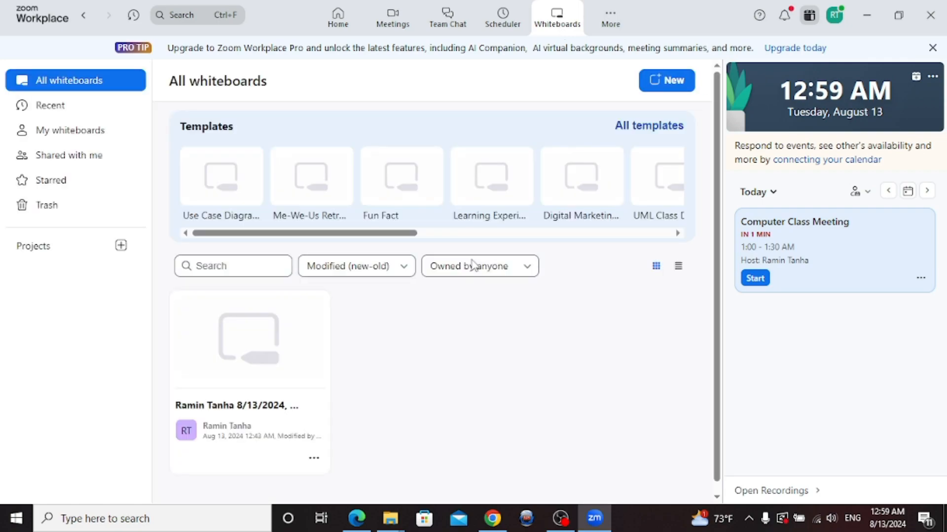
Open the Use Case Diagram template and draw four freehand pen strokes over it
{"action": "left_click", "coordinate": [232, 175]}
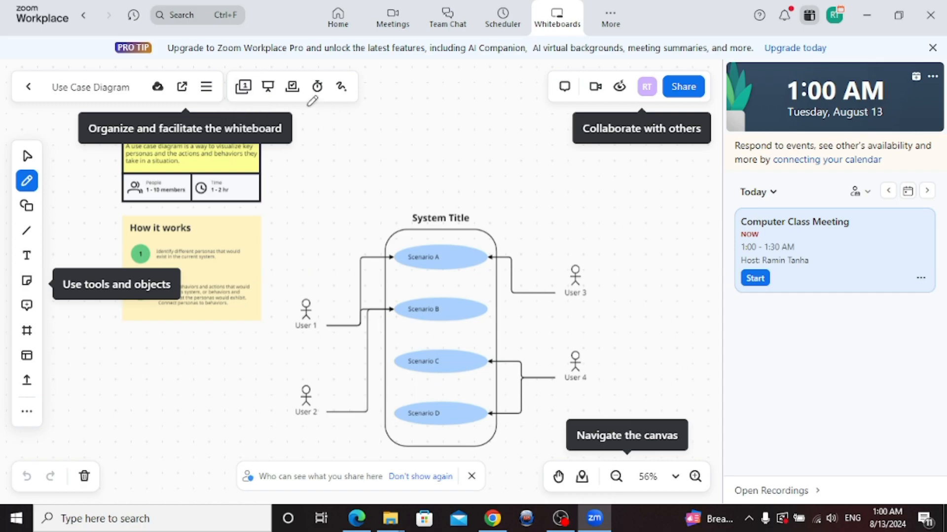
{"action": "left_click", "coordinate": [207, 88]}
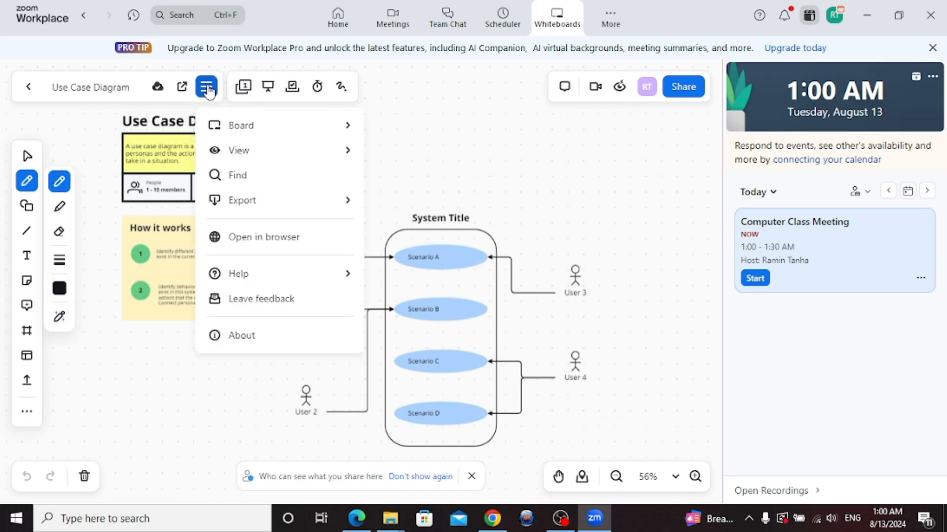
{"action": "mouse_move", "coordinate": [249, 160]}
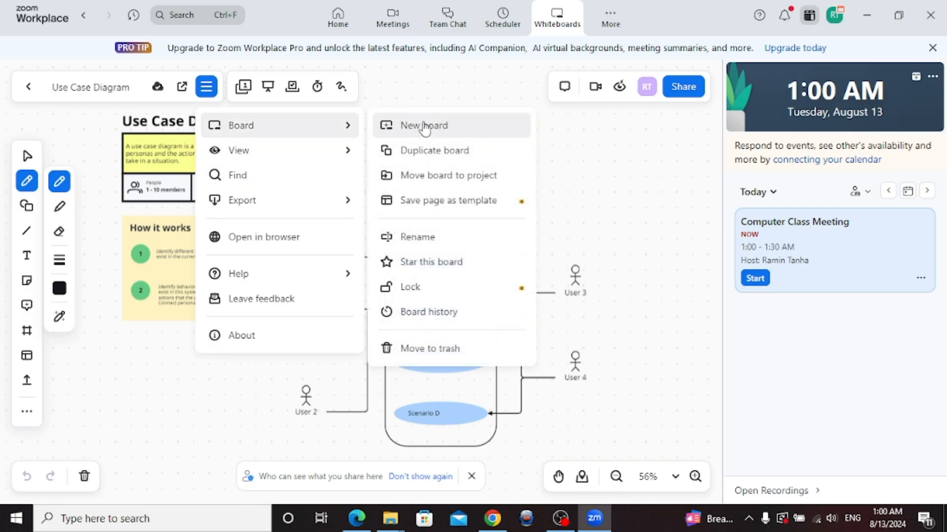
{"action": "mouse_move", "coordinate": [654, 210]}
{"action": "left_mouse_down"}
{"action": "mouse_move", "coordinate": [633, 184]}
{"action": "mouse_move", "coordinate": [557, 136]}
{"action": "mouse_move", "coordinate": [509, 268]}
{"action": "mouse_move", "coordinate": [516, 274]}
{"action": "left_mouse_up"}
{"action": "mouse_move", "coordinate": [329, 125]}
{"action": "left_mouse_down"}
{"action": "mouse_move", "coordinate": [332, 182]}
{"action": "mouse_move", "coordinate": [469, 264]}
{"action": "mouse_move", "coordinate": [429, 287]}
{"action": "left_mouse_up"}
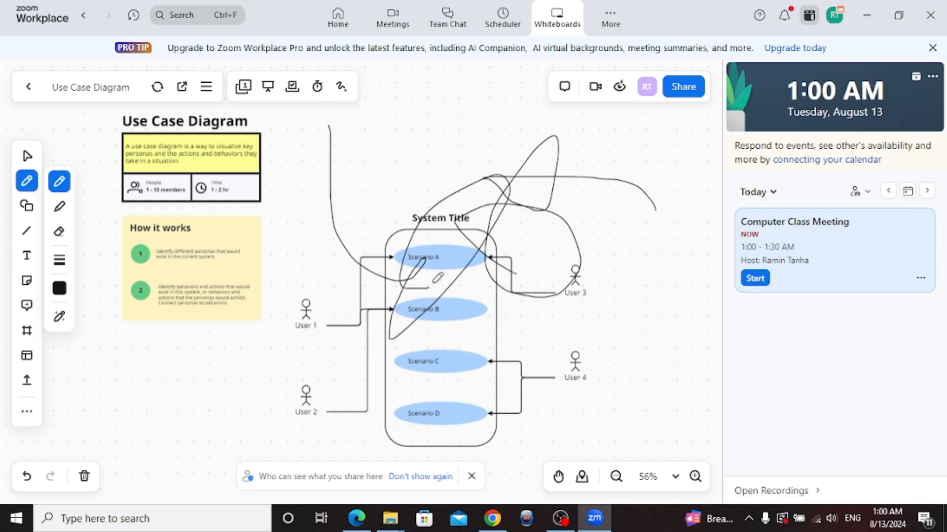
{"action": "left_click_drag", "start_coordinate": [364, 181], "coordinate": [485, 191]}
{"action": "left_click_drag", "start_coordinate": [312, 245], "coordinate": [335, 291]}
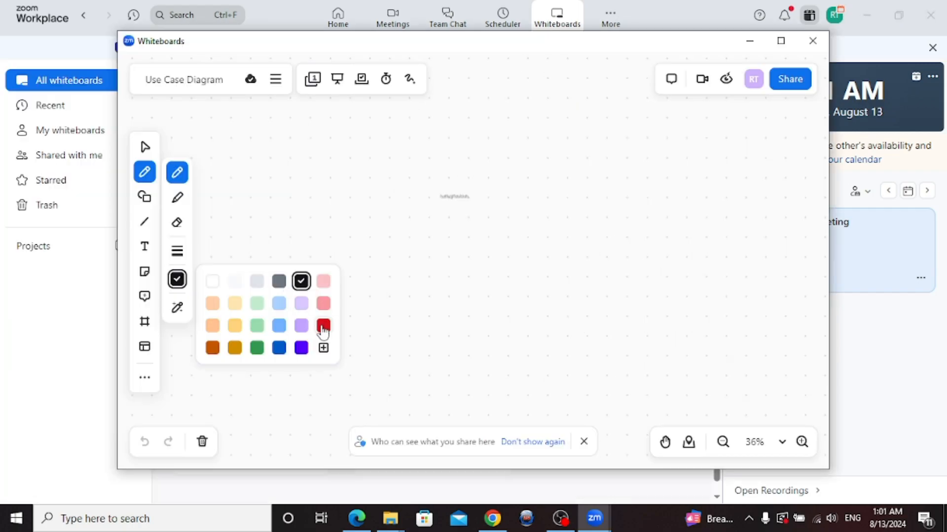
Switch the pen to red, add five red strokes, and close the whiteboard window
{"action": "left_click", "coordinate": [325, 323]}
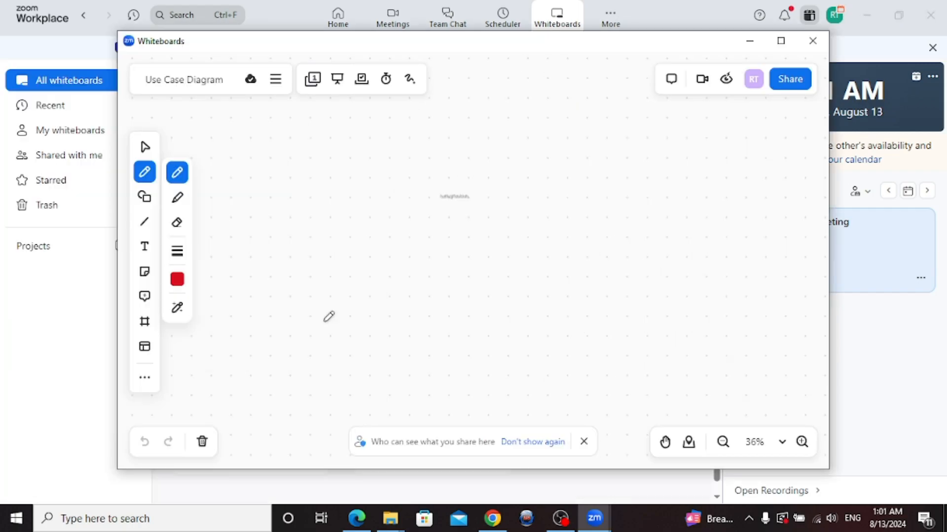
{"action": "mouse_move", "coordinate": [328, 147]}
{"action": "left_mouse_down"}
{"action": "mouse_move", "coordinate": [581, 65]}
{"action": "mouse_move", "coordinate": [540, 248]}
{"action": "left_mouse_up"}
{"action": "mouse_move", "coordinate": [309, 252]}
{"action": "left_mouse_down"}
{"action": "mouse_move", "coordinate": [380, 324]}
{"action": "mouse_move", "coordinate": [383, 308]}
{"action": "left_mouse_up"}
{"action": "left_click_drag", "start_coordinate": [241, 167], "coordinate": [305, 278]}
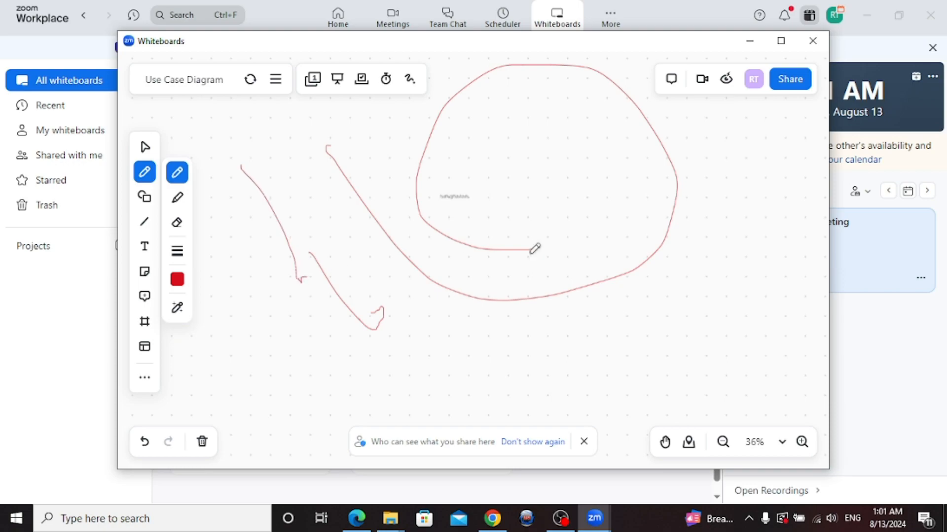
{"action": "mouse_move", "coordinate": [725, 230]}
{"action": "left_mouse_down"}
{"action": "mouse_move", "coordinate": [700, 245]}
{"action": "mouse_move", "coordinate": [753, 263]}
{"action": "mouse_move", "coordinate": [747, 240]}
{"action": "left_mouse_up"}
{"action": "mouse_move", "coordinate": [443, 139]}
{"action": "left_mouse_down"}
{"action": "mouse_move", "coordinate": [503, 178]}
{"action": "mouse_move", "coordinate": [678, 223]}
{"action": "left_mouse_up"}
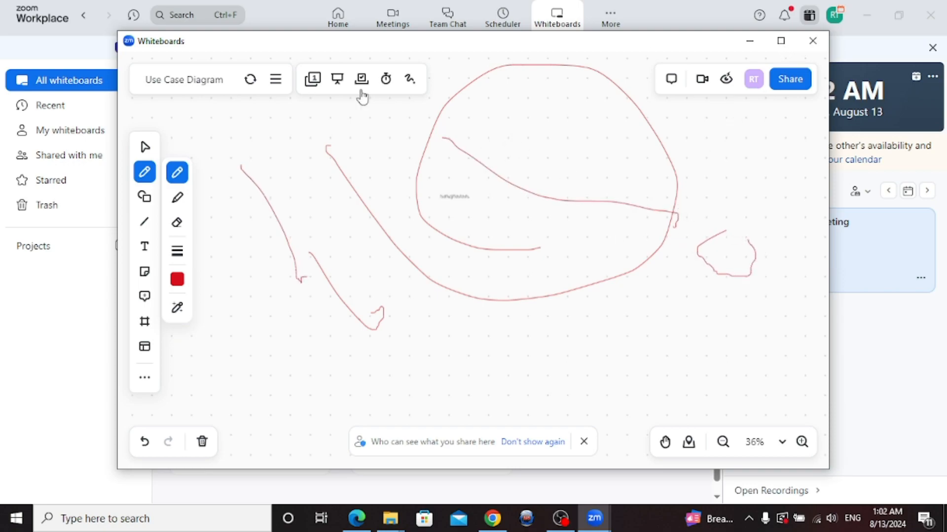
{"action": "left_click", "coordinate": [813, 41]}
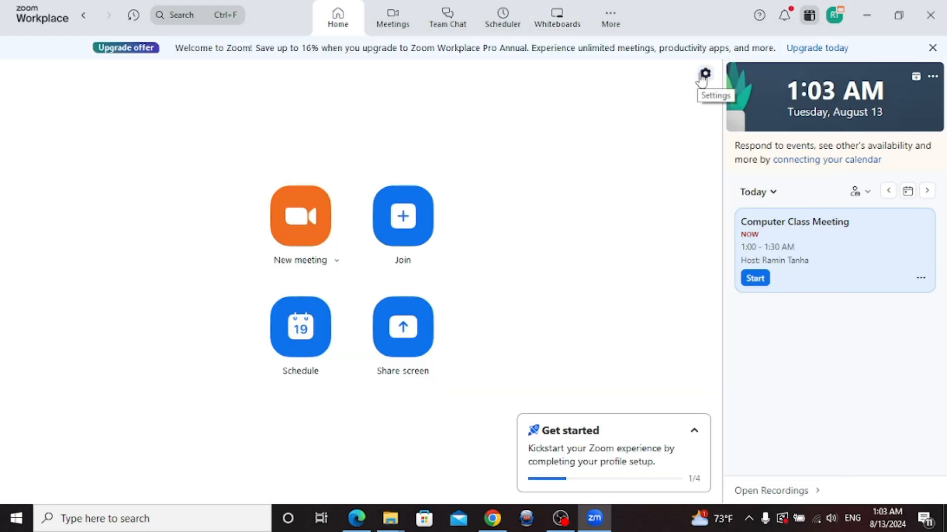
Browse the Profile, Accessibility and Keyboard shortcuts settings, cancelling a profile picture change
{"action": "left_click", "coordinate": [704, 75]}
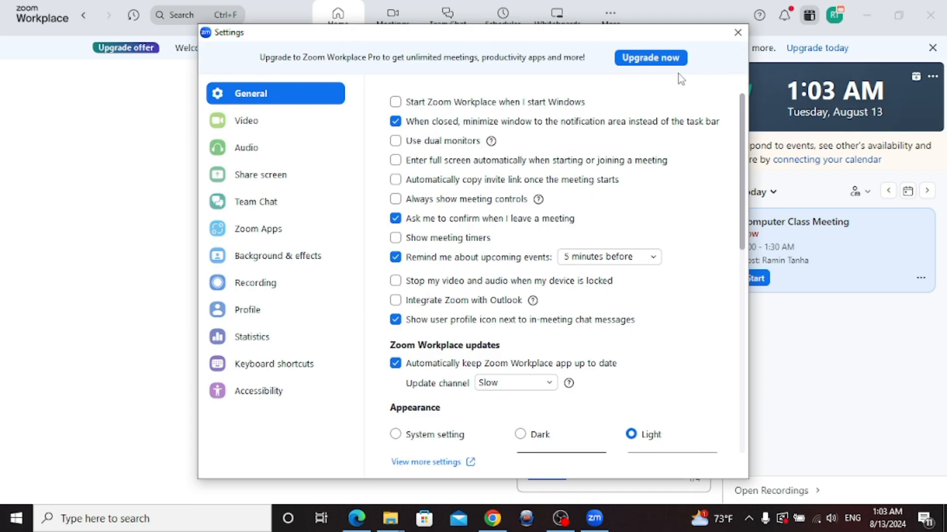
{"action": "left_click", "coordinate": [261, 314]}
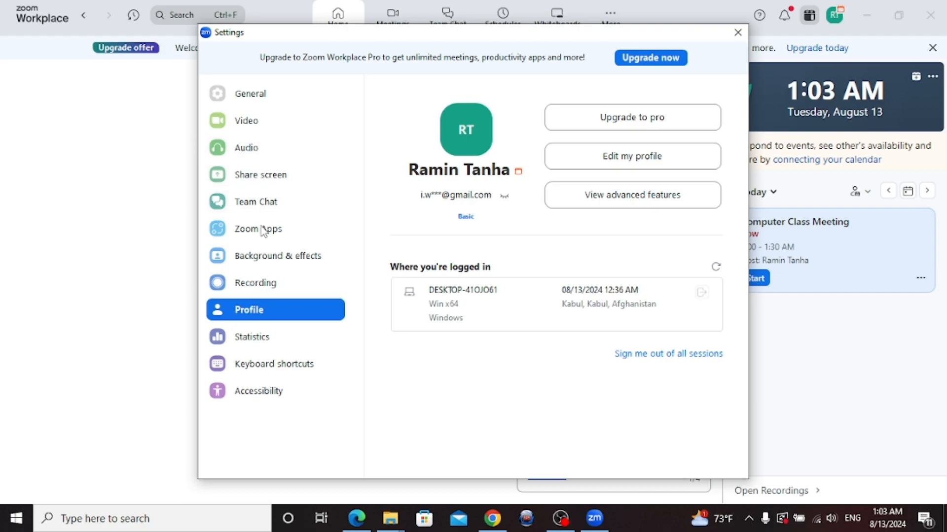
{"action": "left_click", "coordinate": [266, 398]}
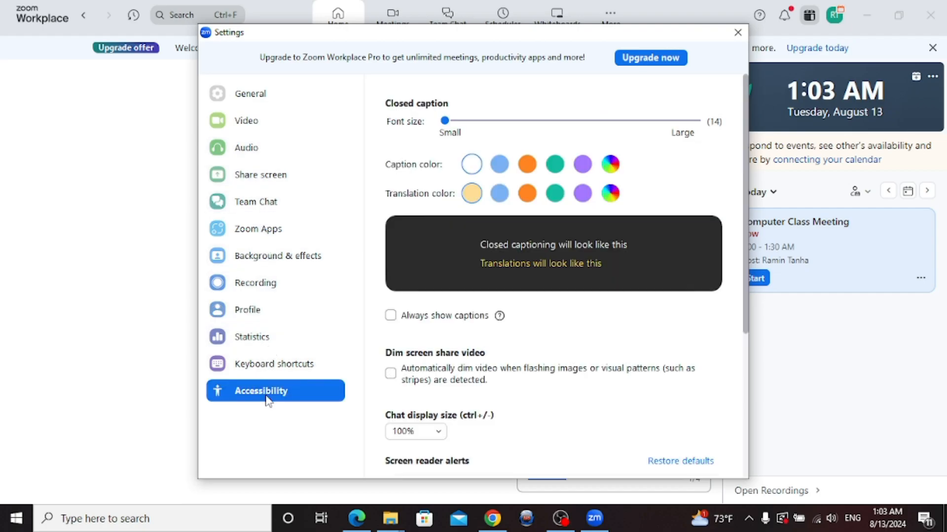
{"action": "left_click", "coordinate": [261, 369]}
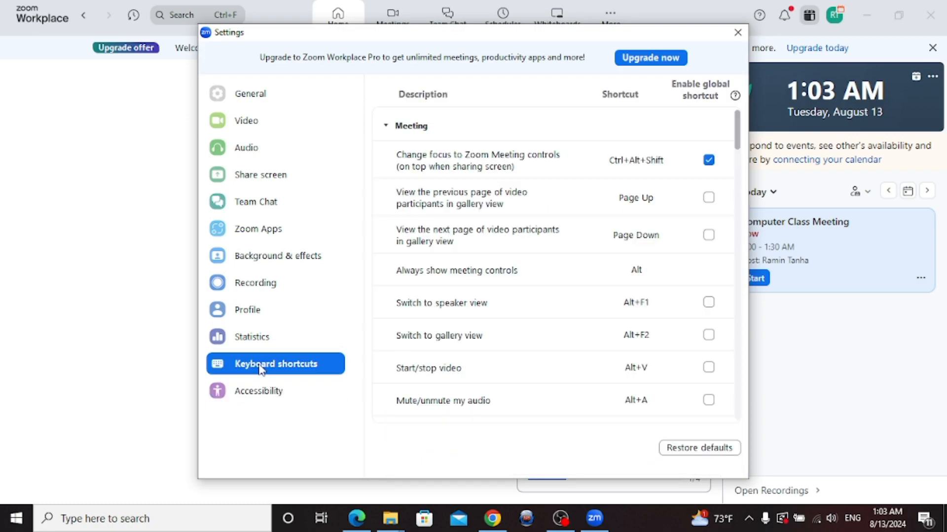
{"action": "left_click", "coordinate": [250, 315]}
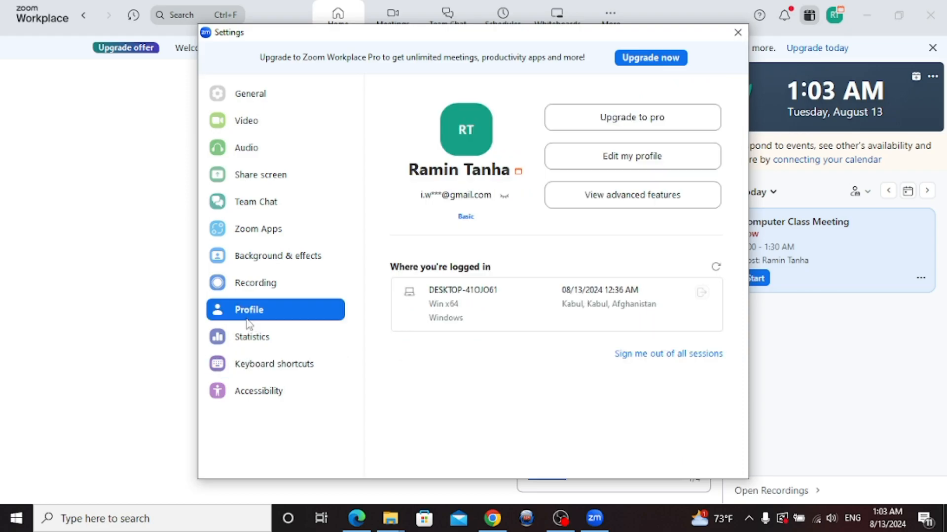
{"action": "left_click", "coordinate": [466, 130]}
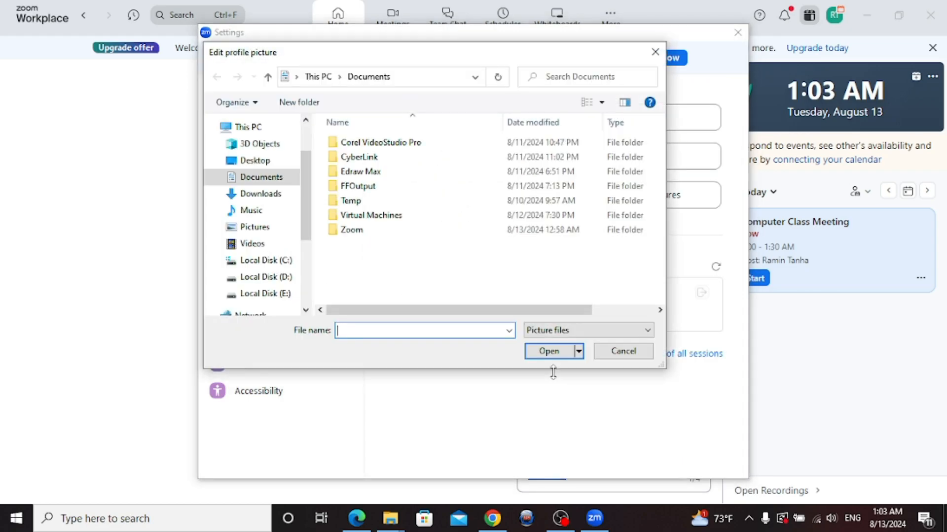
{"action": "left_click", "coordinate": [637, 355]}
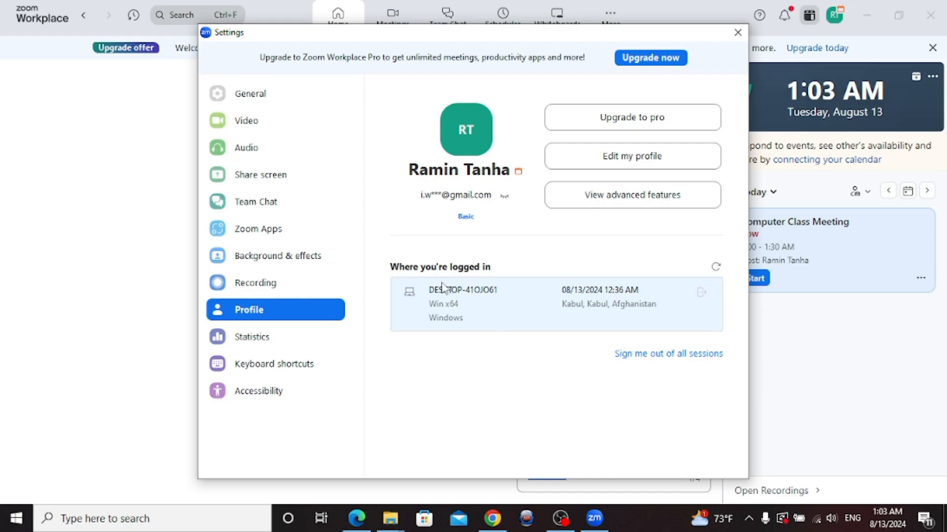
Set screen sharing to Fullscreen mode and start Computer Class Meeting
{"action": "left_click", "coordinate": [260, 175]}
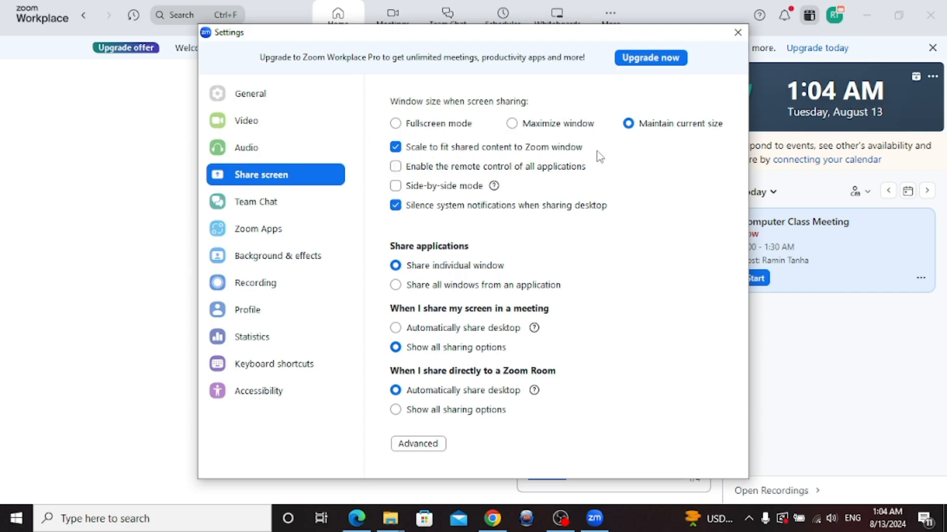
{"action": "left_click", "coordinate": [396, 124]}
{"action": "left_click", "coordinate": [756, 279]}
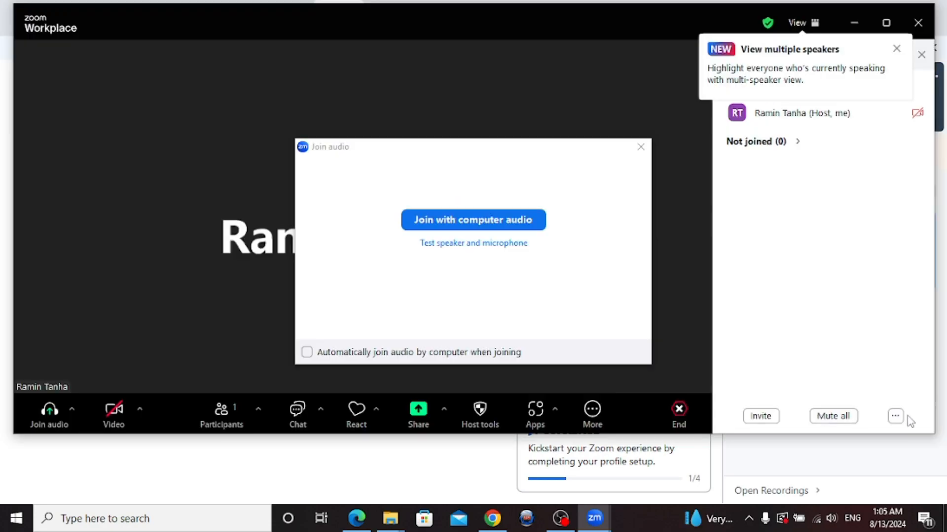
Connect the meeting audio through the computer, then switch to the zoom.us page in Chrome
{"action": "left_click", "coordinate": [895, 416]}
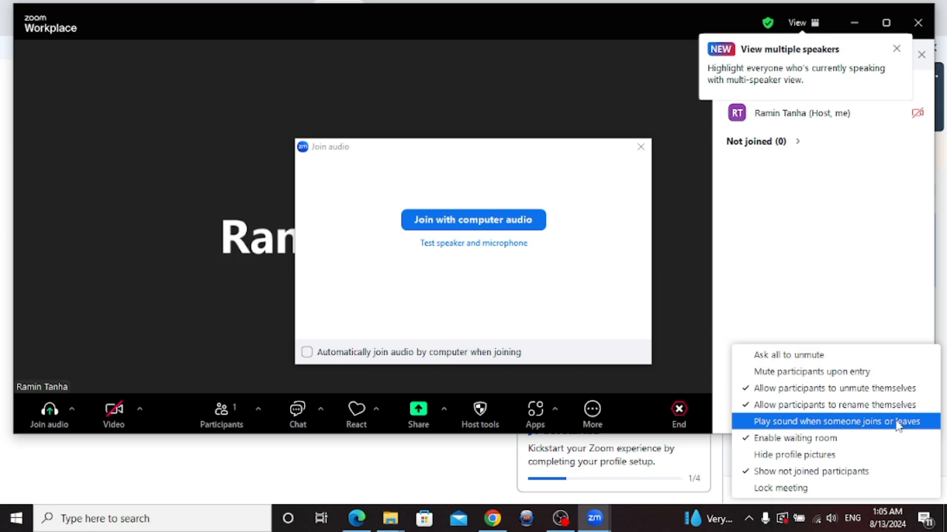
{"action": "left_click", "coordinate": [749, 427]}
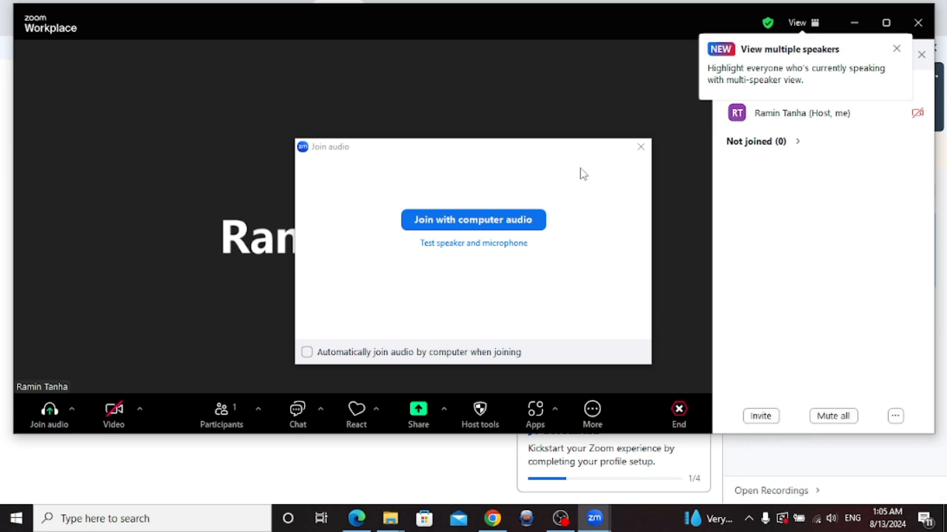
{"action": "left_click", "coordinate": [506, 219]}
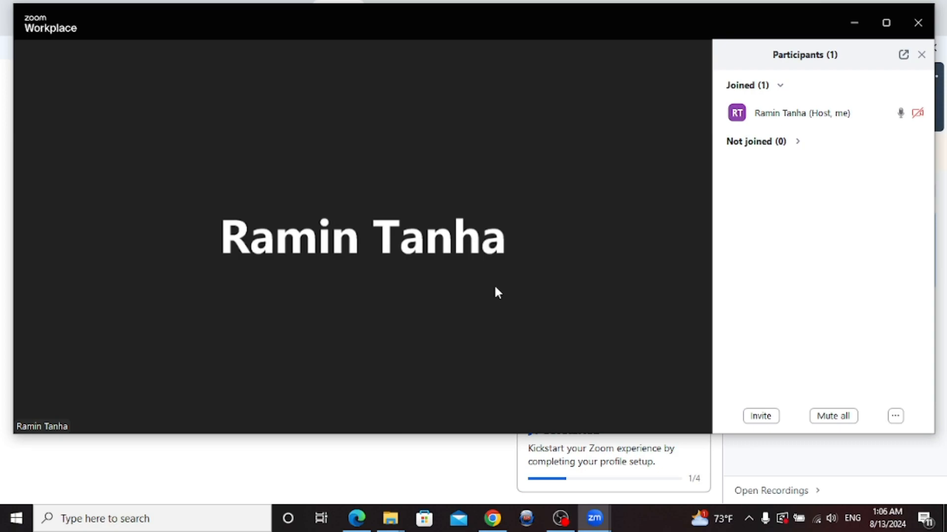
{"action": "mouse_move", "coordinate": [506, 315]}
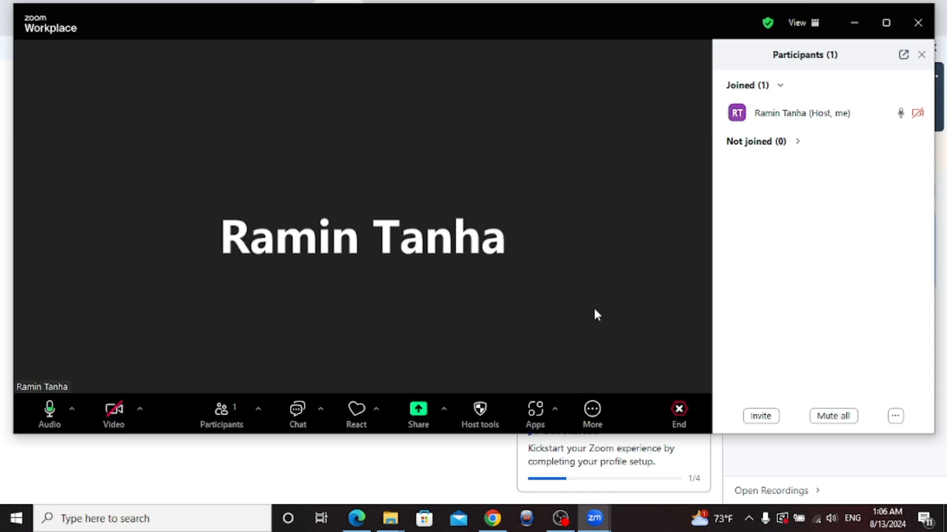
{"action": "left_click", "coordinate": [492, 518]}
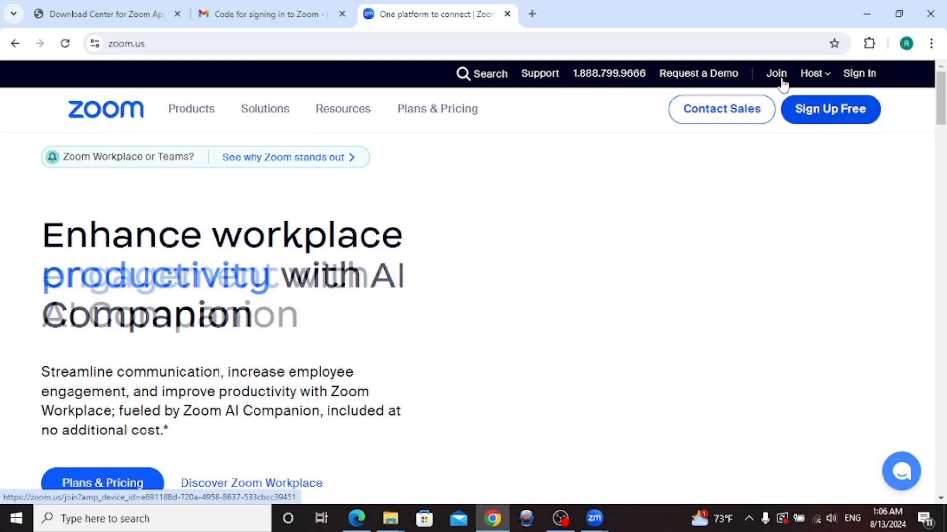
Paste the meeting ID on zoom.us's Join Meeting page, submit it, and cancel the Open Zoom prompt
{"action": "left_click", "coordinate": [782, 81]}
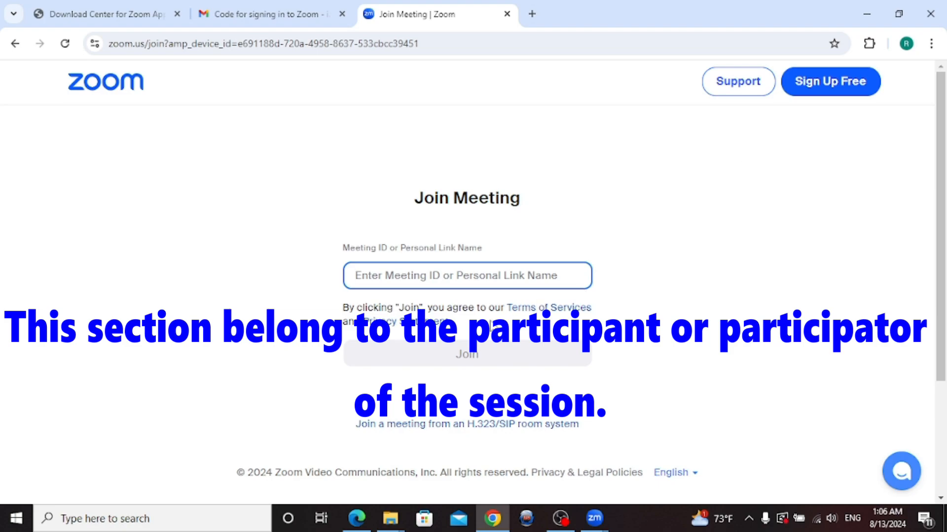
{"action": "key", "text": "ctrl+v"}
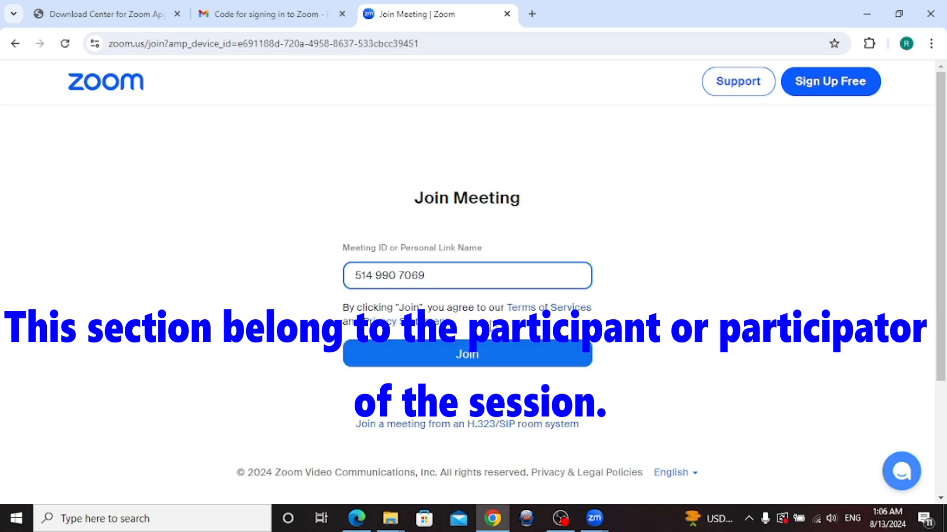
{"action": "left_click", "coordinate": [474, 363]}
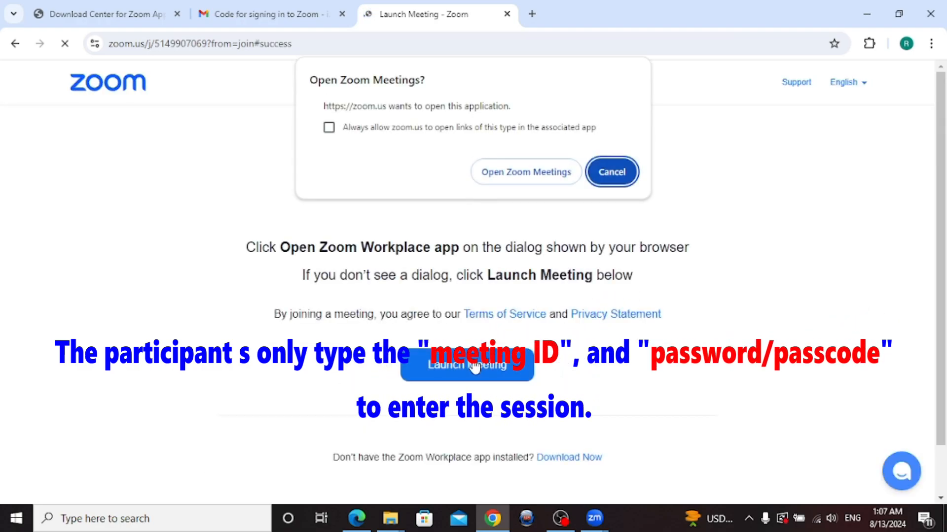
{"action": "left_click", "coordinate": [453, 371]}
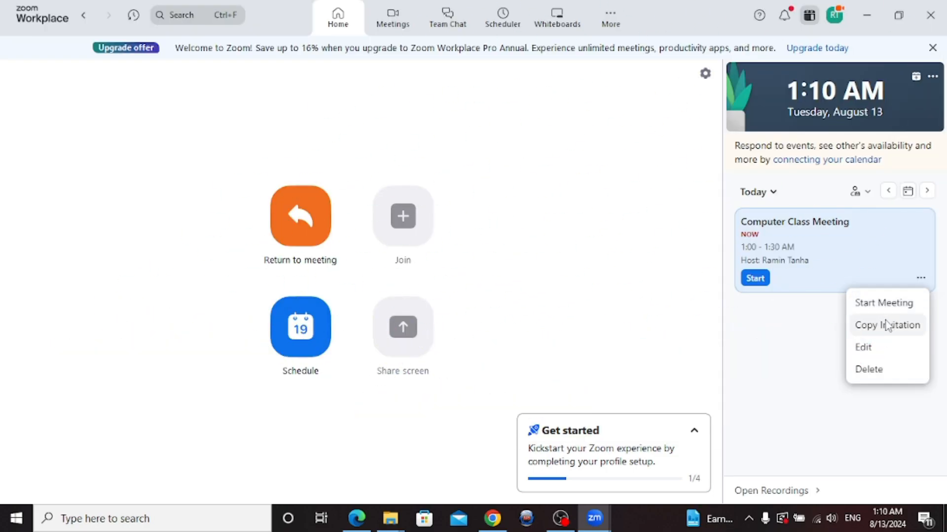
Copy the meeting invitation and paste it into a new Notepad note launched via Win+R
{"action": "left_click", "coordinate": [887, 323]}
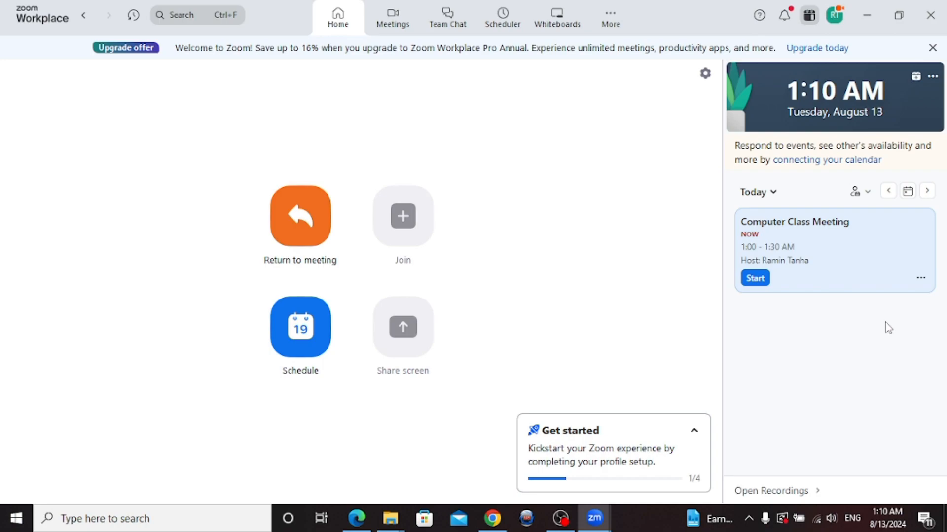
{"action": "key", "text": "super+r"}
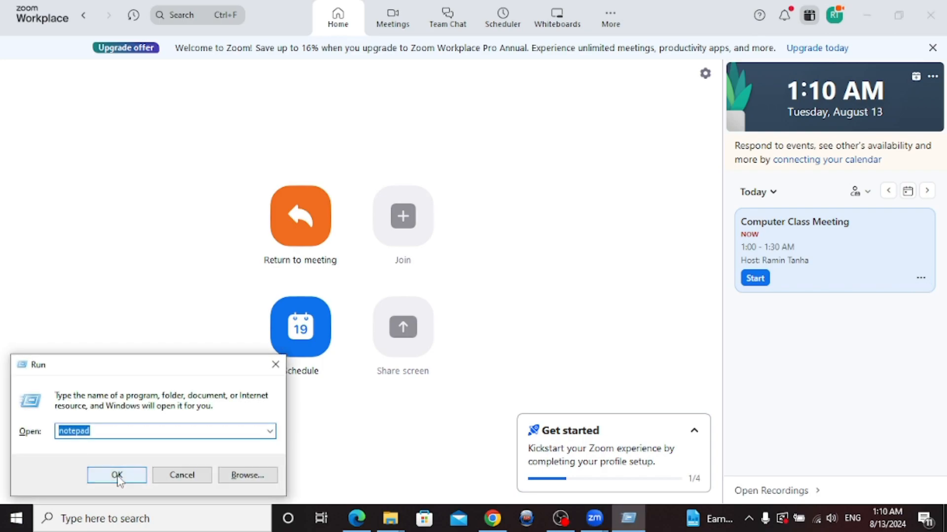
{"action": "type", "text": "note"}
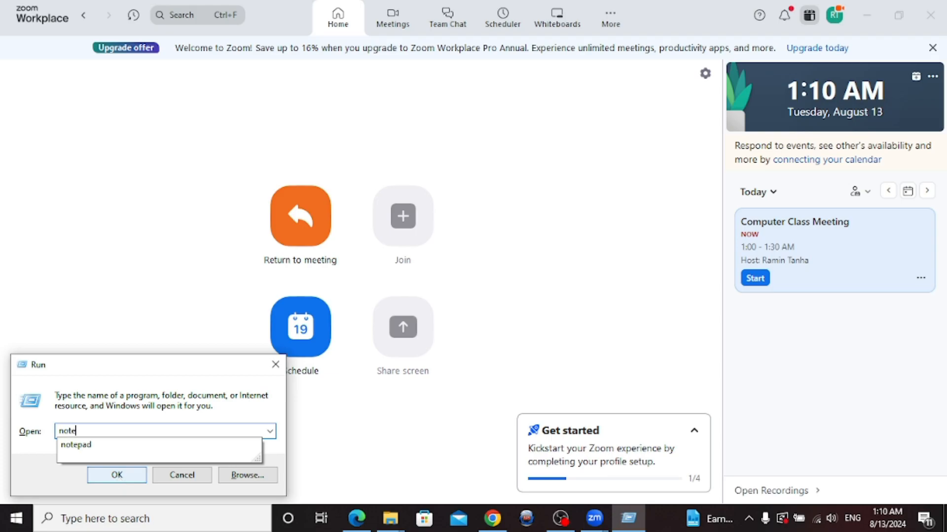
{"action": "type", "text": "pad"}
{"action": "left_click", "coordinate": [117, 475]}
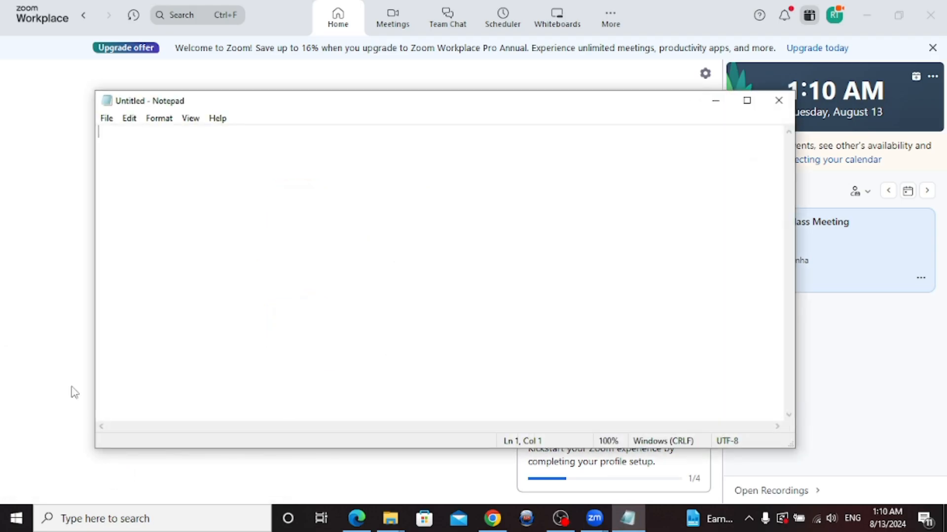
{"action": "key", "text": "ctrl+v"}
Highlight the invitation's date, invite link, meeting ID and passcode, then minimize Notepad
{"action": "left_click_drag", "start_coordinate": [115, 157], "coordinate": [282, 170]}
{"action": "left_click", "coordinate": [222, 167]}
{"action": "left_click_drag", "start_coordinate": [118, 169], "coordinate": [206, 170]}
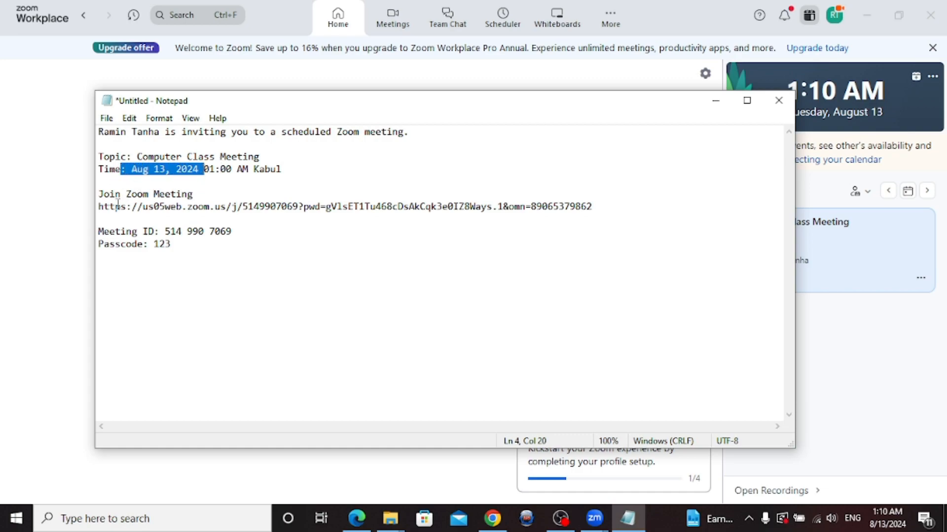
{"action": "left_click_drag", "start_coordinate": [119, 206], "coordinate": [202, 205]}
{"action": "left_click_drag", "start_coordinate": [297, 206], "coordinate": [305, 206]}
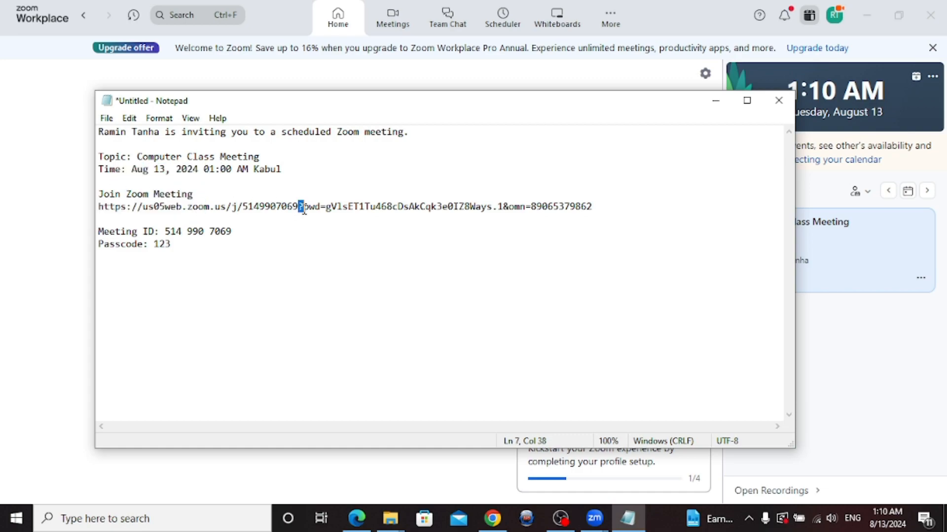
{"action": "left_click_drag", "start_coordinate": [165, 229], "coordinate": [262, 243]}
{"action": "left_click", "coordinate": [147, 262]}
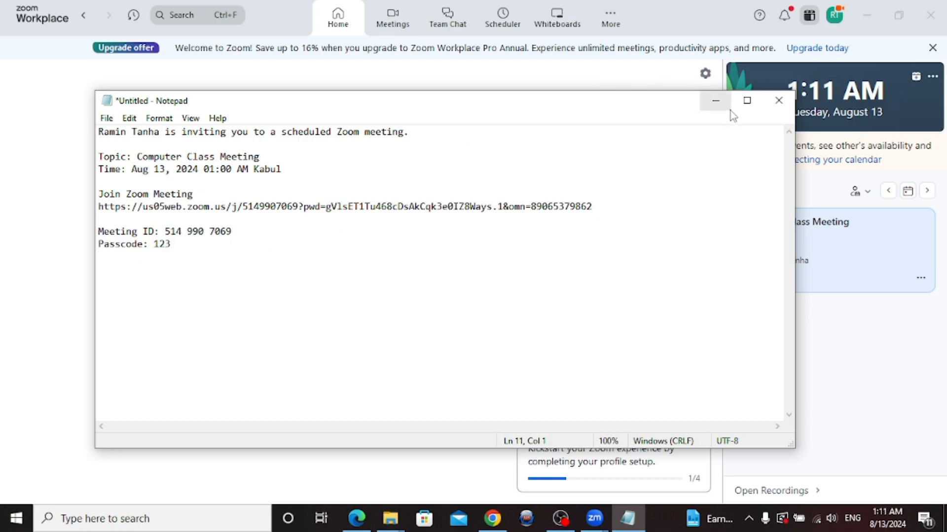
{"action": "left_click", "coordinate": [714, 99]}
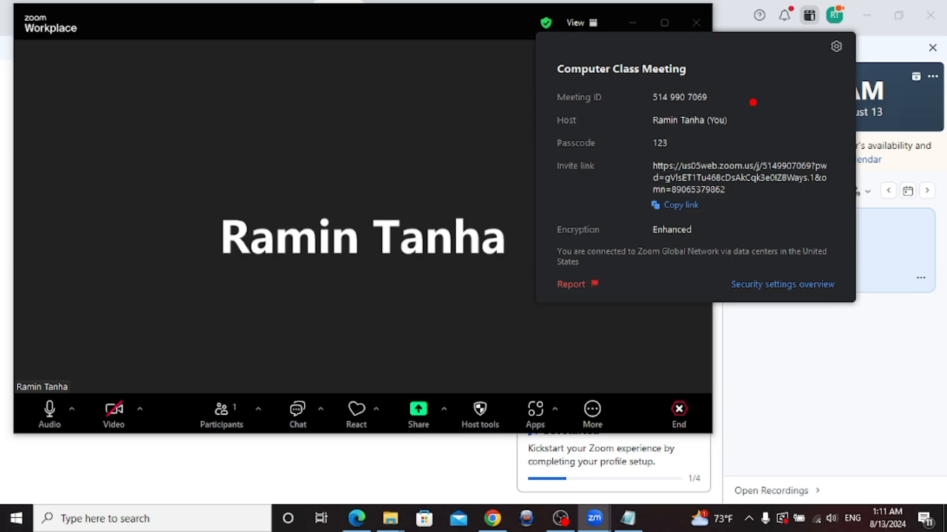
Underline the Meeting ID and Passcode with red annotation strokes, then clear the marks
{"action": "mouse_move", "coordinate": [724, 97]}
{"action": "left_mouse_down"}
{"action": "mouse_move", "coordinate": [796, 87]}
{"action": "mouse_move", "coordinate": [816, 98]}
{"action": "left_mouse_up"}
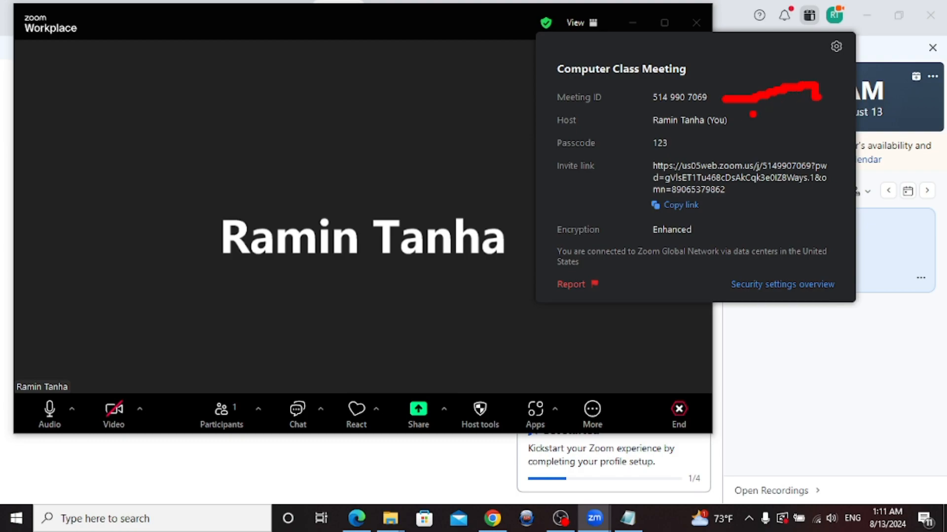
{"action": "left_click_drag", "start_coordinate": [688, 145], "coordinate": [798, 140]}
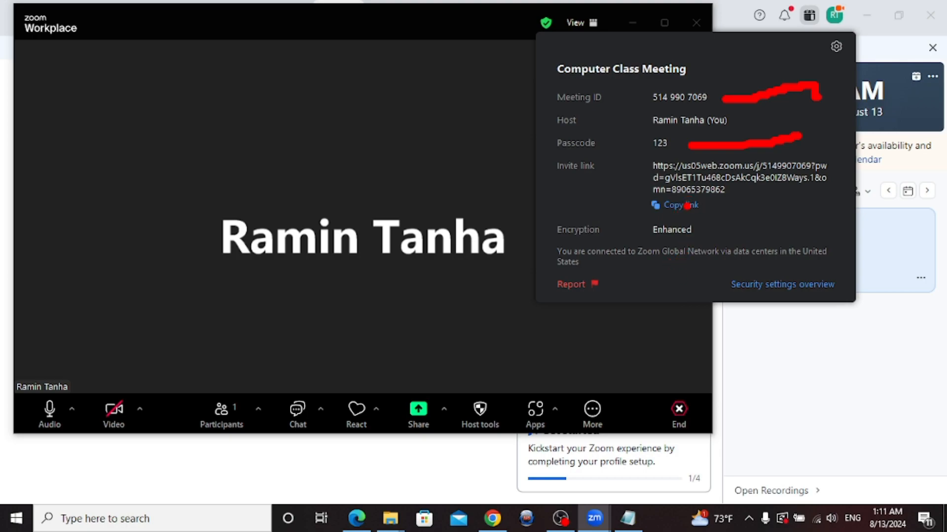
{"action": "key", "text": "Escape"}
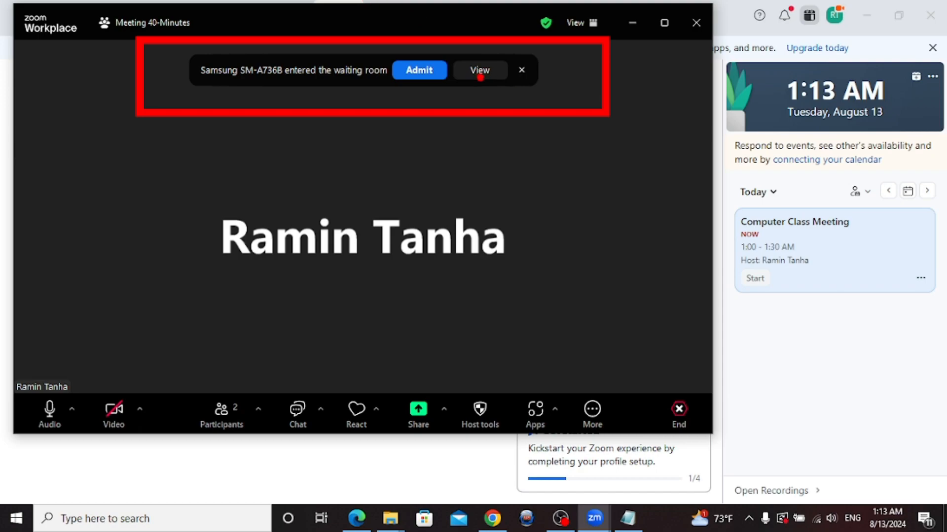
Admit Samsung SM-A736B from the waiting room through the Participants panel
{"action": "left_click", "coordinate": [485, 80]}
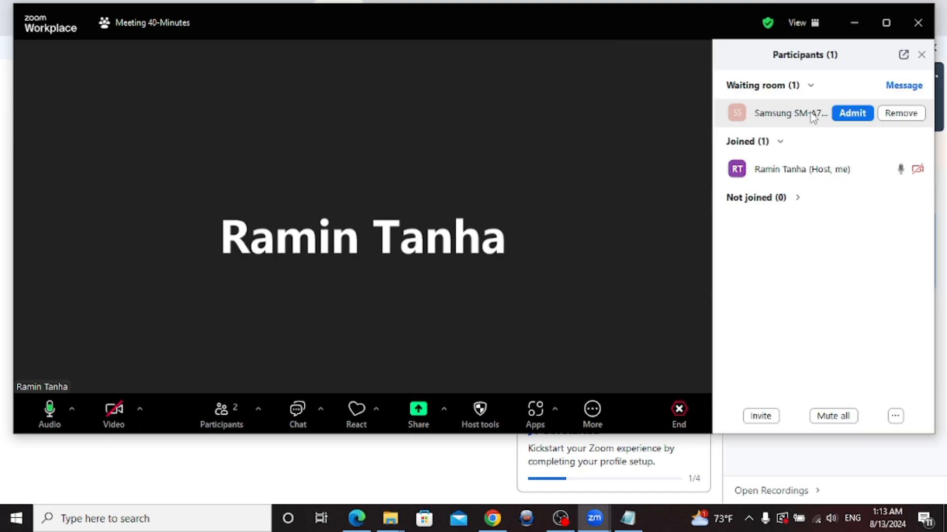
{"action": "left_click", "coordinate": [842, 119]}
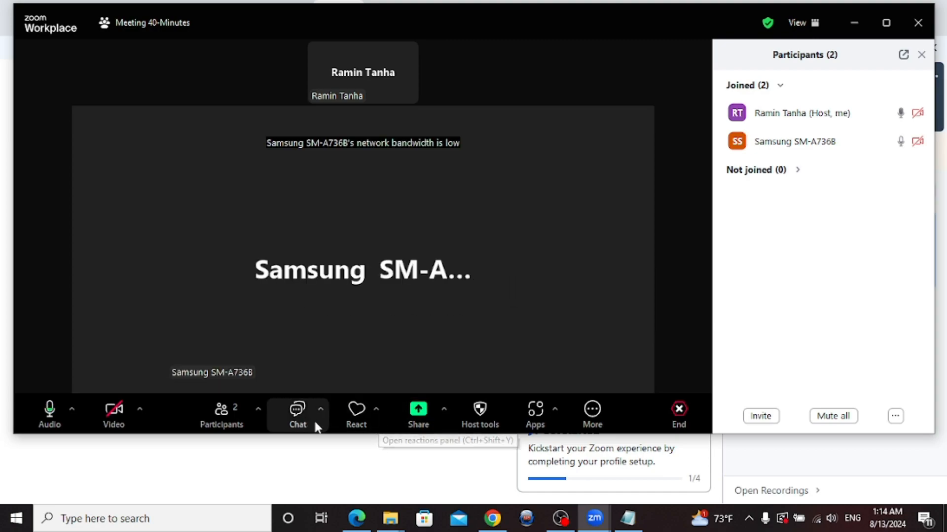
Send the Persian greeting 'سلام' to everyone in the chat, then bring up the share picker
{"action": "left_click", "coordinate": [297, 408]}
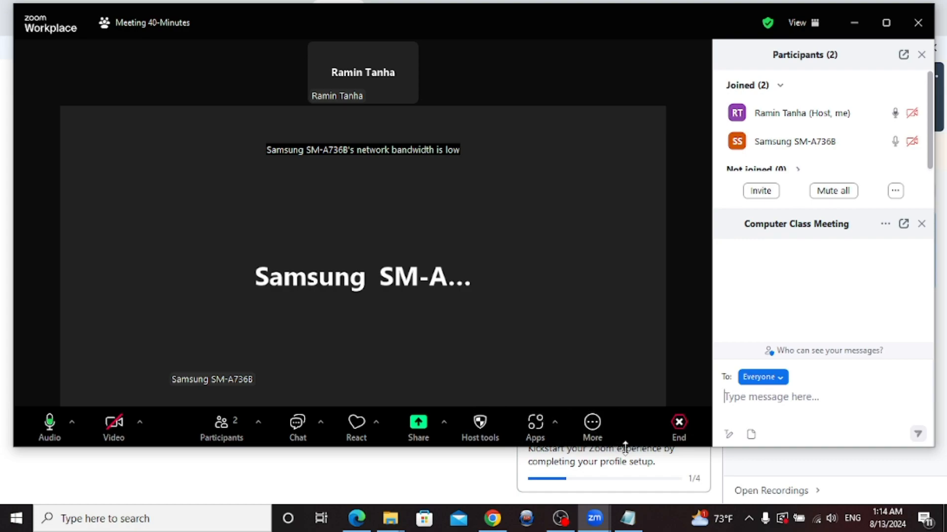
{"action": "key", "text": "alt+shift"}
{"action": "type", "text": "س"}
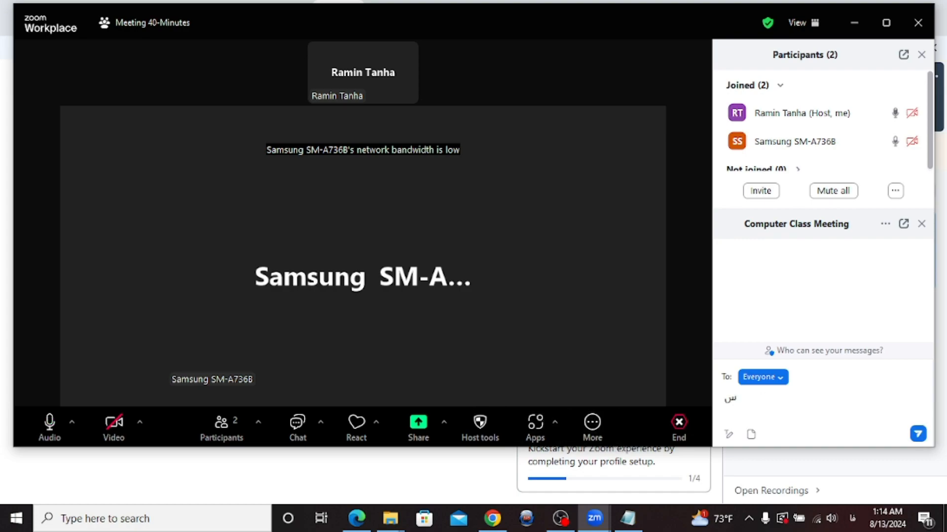
{"action": "type", "text": "یا"}
{"action": "key", "text": "BackSpace"}
{"action": "key", "text": "BackSpace"}
{"action": "type", "text": "لام"}
{"action": "key", "text": "Return"}
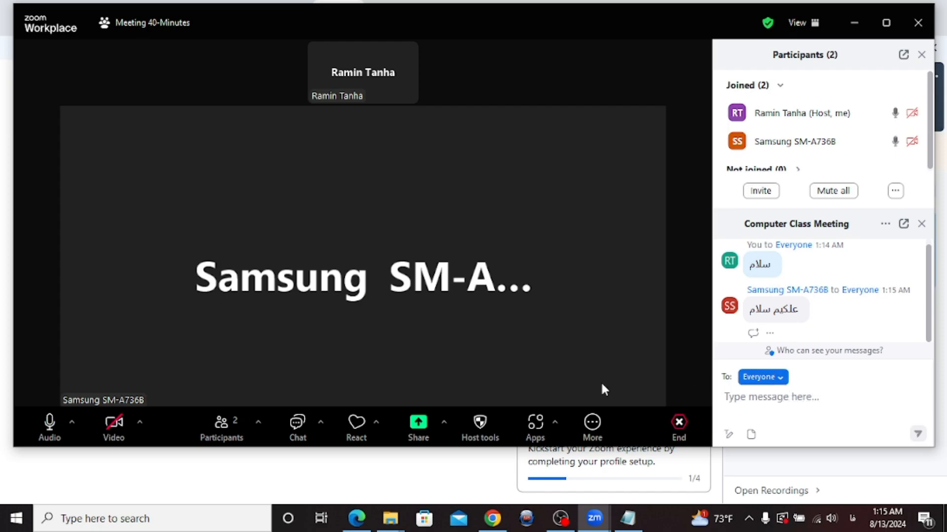
{"action": "left_click", "coordinate": [410, 433]}
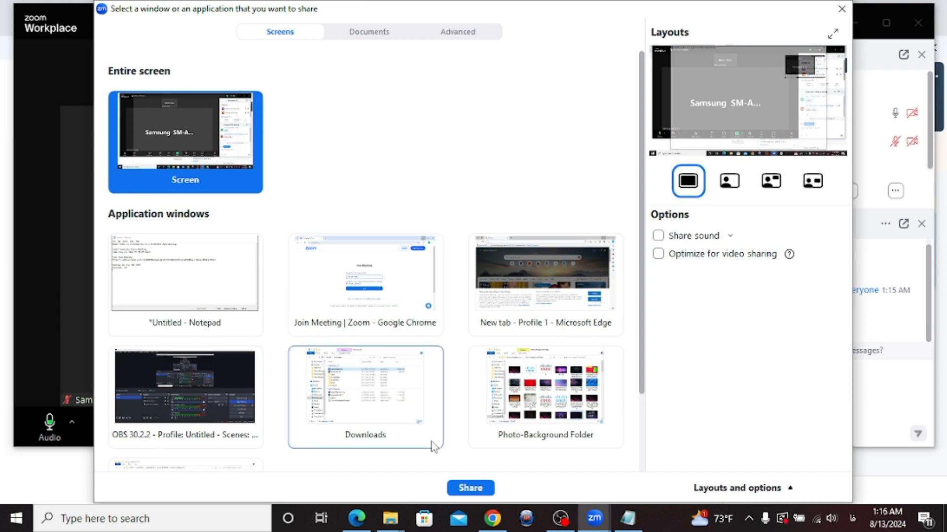
Share the entire screen, refresh the desktop while sharing, then stop the share
{"action": "left_click", "coordinate": [470, 488]}
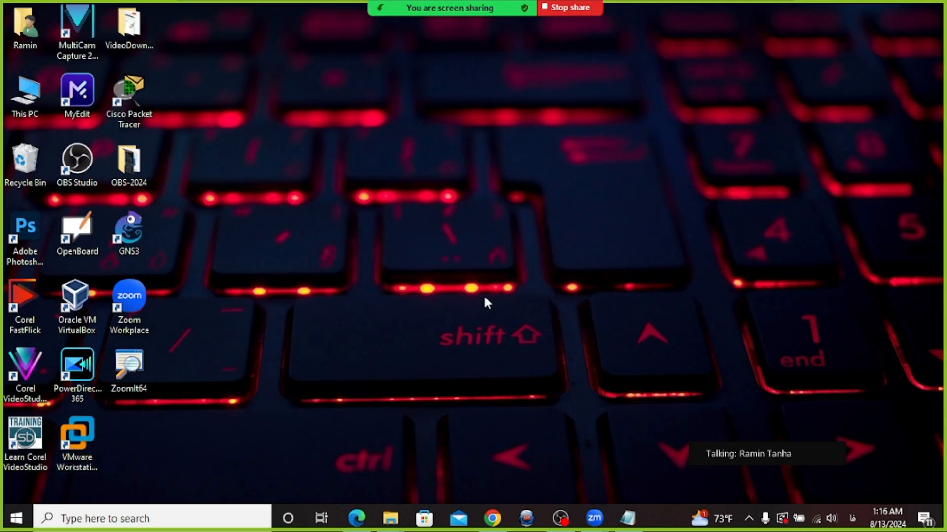
{"action": "right_click", "coordinate": [496, 228]}
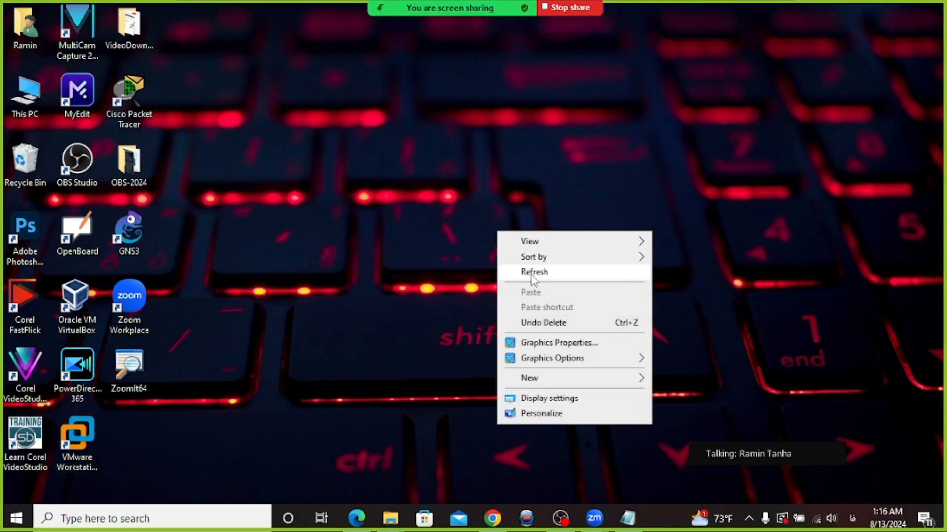
{"action": "left_click", "coordinate": [531, 272]}
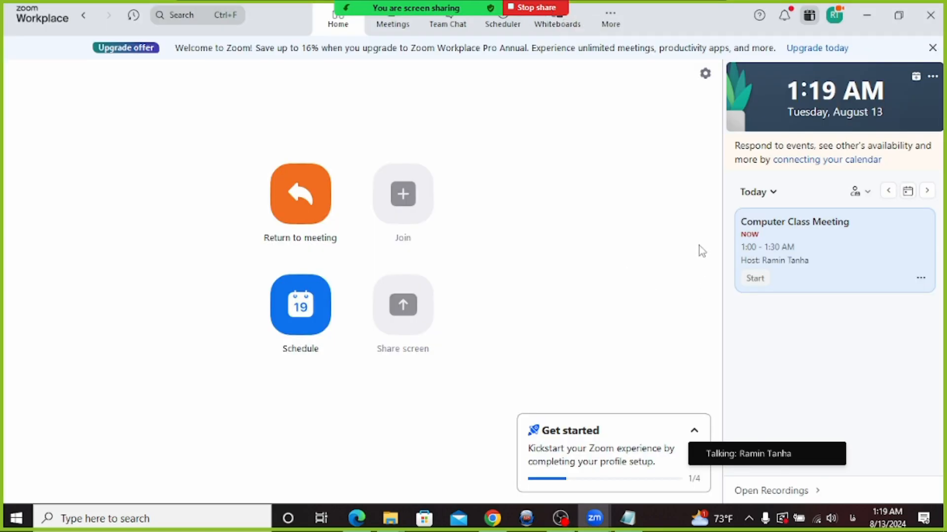
{"action": "left_click", "coordinate": [537, 7]}
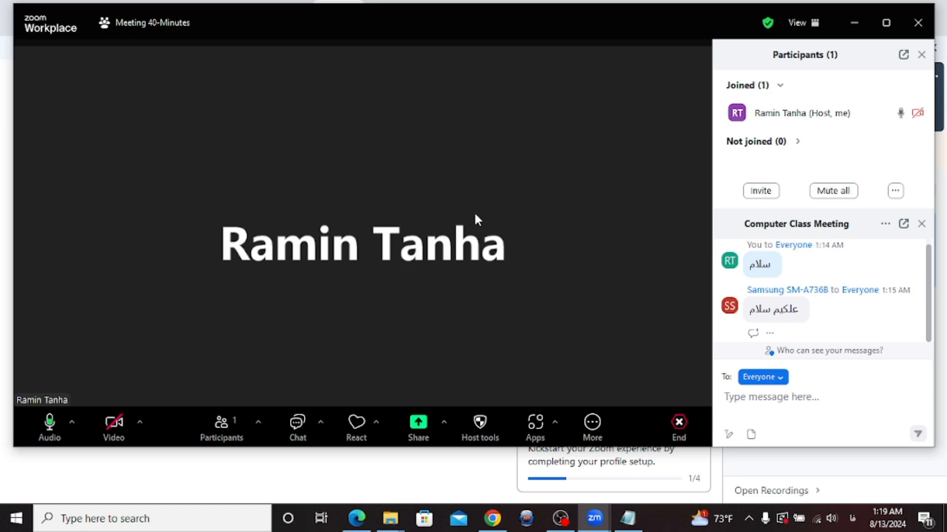
Close the Chat and Participants panels, dismiss the upgrade offer, and end the meeting for all
{"action": "left_click", "coordinate": [301, 429]}
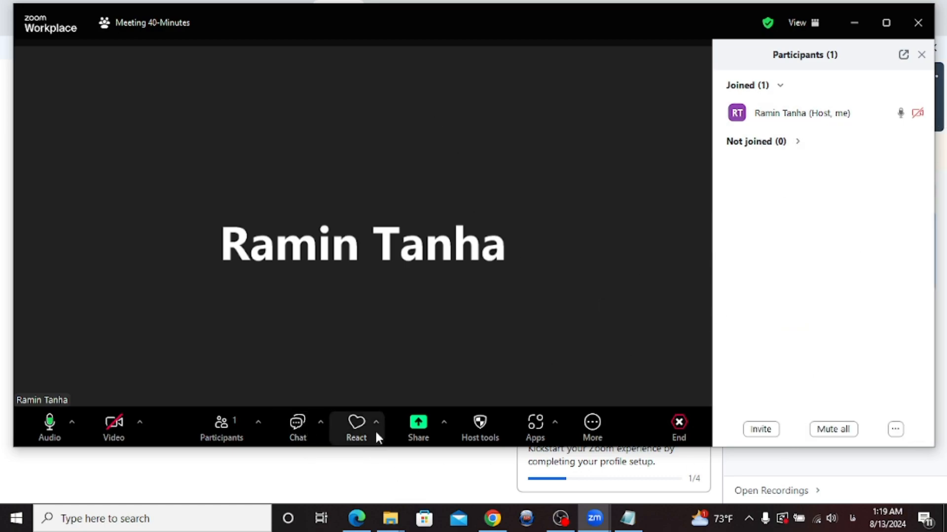
{"action": "left_click", "coordinate": [920, 54]}
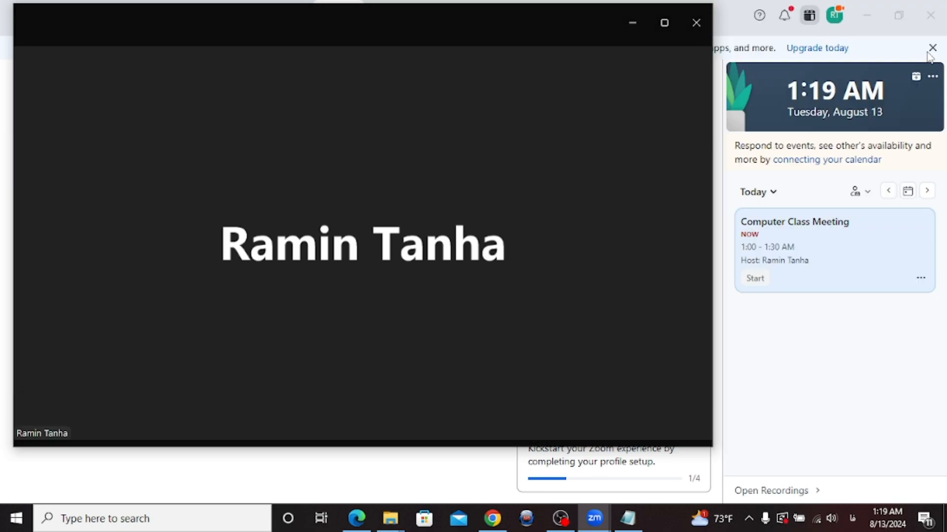
{"action": "left_click", "coordinate": [933, 56]}
{"action": "left_click", "coordinate": [932, 49]}
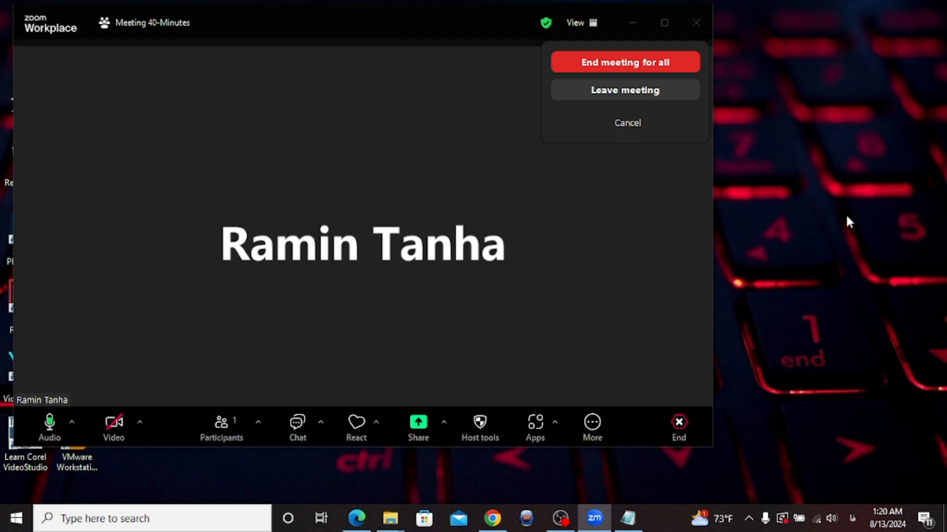
{"action": "left_click", "coordinate": [619, 65]}
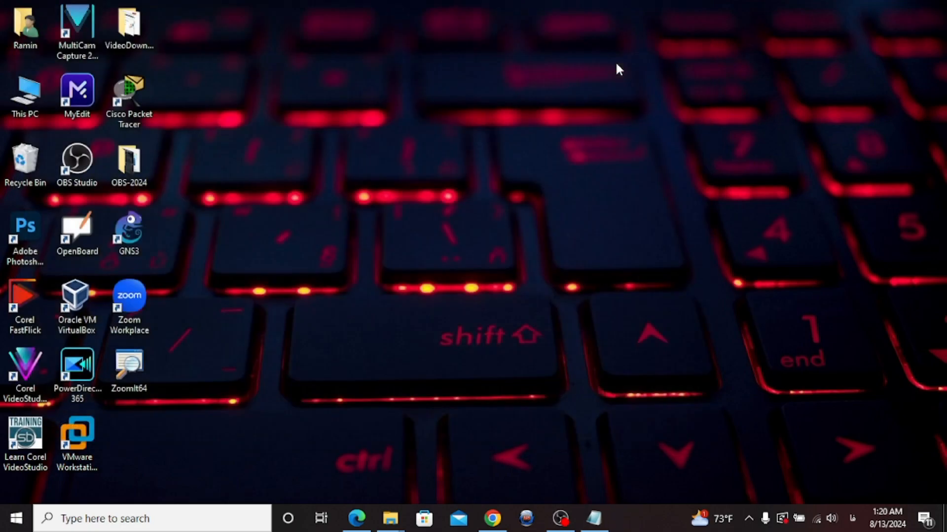